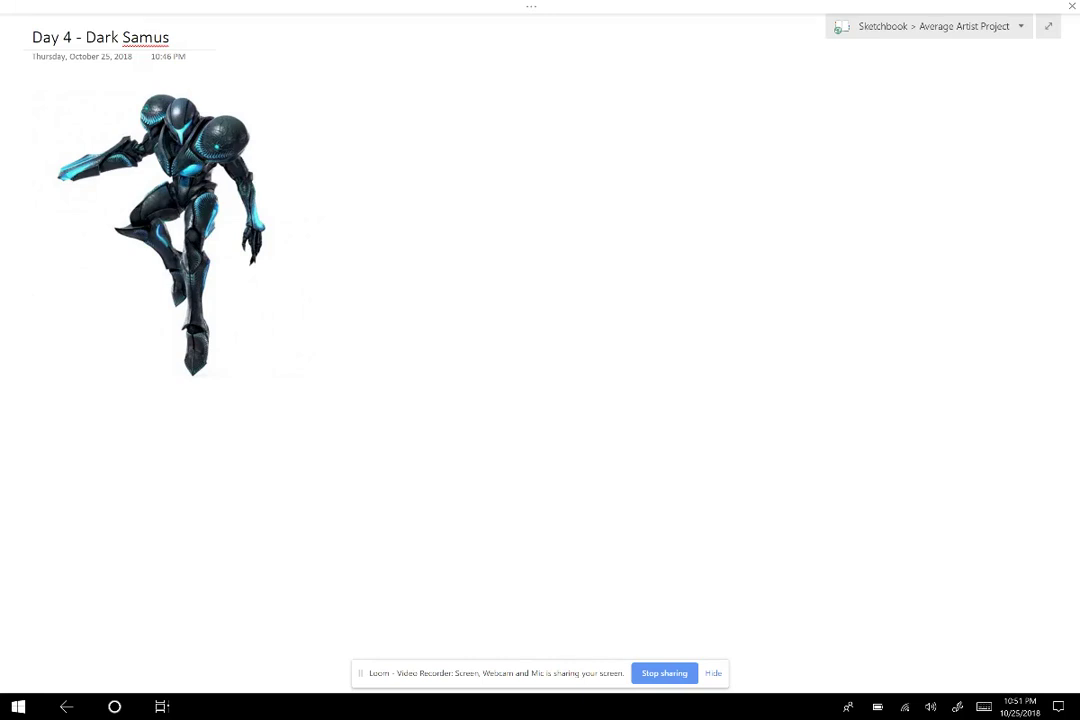
- Sketch the figure's gesture skeleton following the reference pose: spine, bent and straight legs, slanted shoulder line and both arms
left_click_drag(629, 113, 632, 252)
left_click_drag(636, 252, 589, 341)
mouse_move(636, 252)
left_mouse_down()
mouse_move(583, 299)
mouse_move(641, 453)
left_mouse_up()
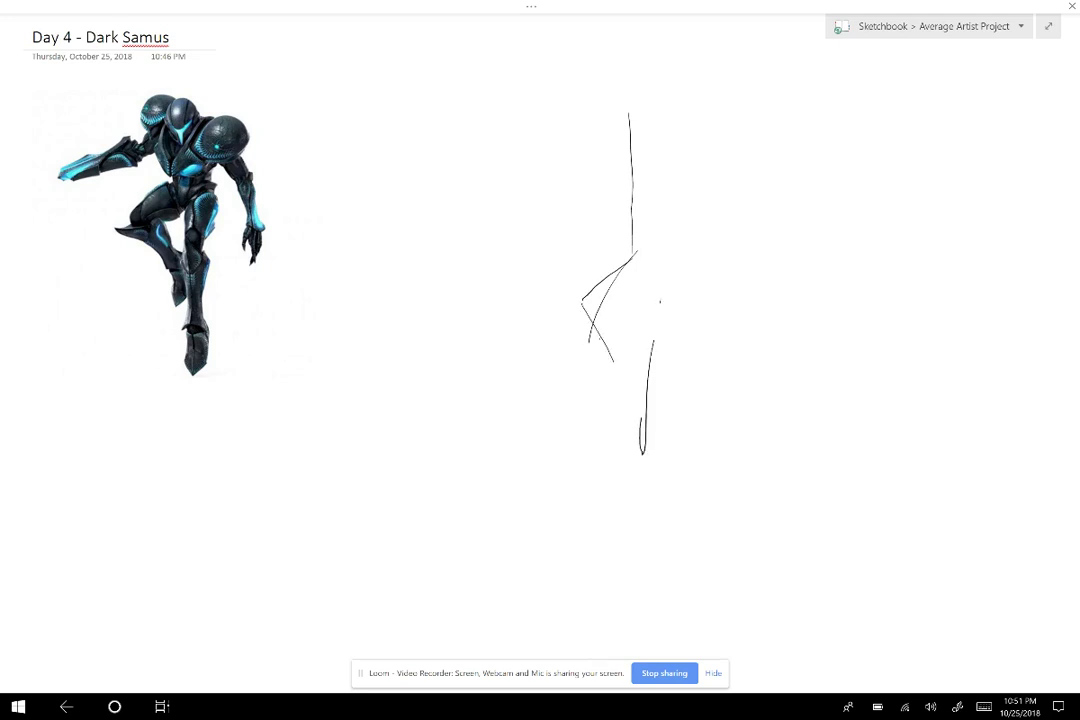
left_click_drag(661, 275, 643, 452)
mouse_move(594, 116)
left_mouse_down()
mouse_move(630, 127)
mouse_move(698, 177)
left_mouse_up()
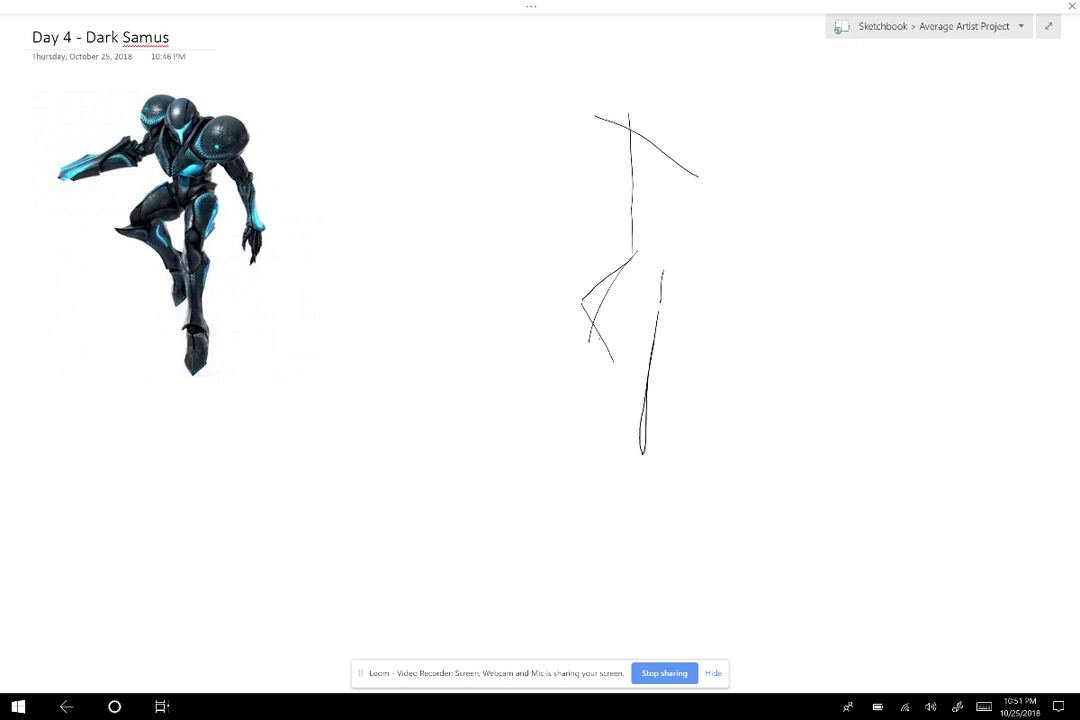
mouse_move(704, 176)
left_mouse_down()
mouse_move(745, 238)
mouse_move(726, 309)
left_mouse_up()
mouse_move(577, 117)
left_mouse_down()
mouse_move(584, 176)
mouse_move(500, 219)
left_mouse_up()
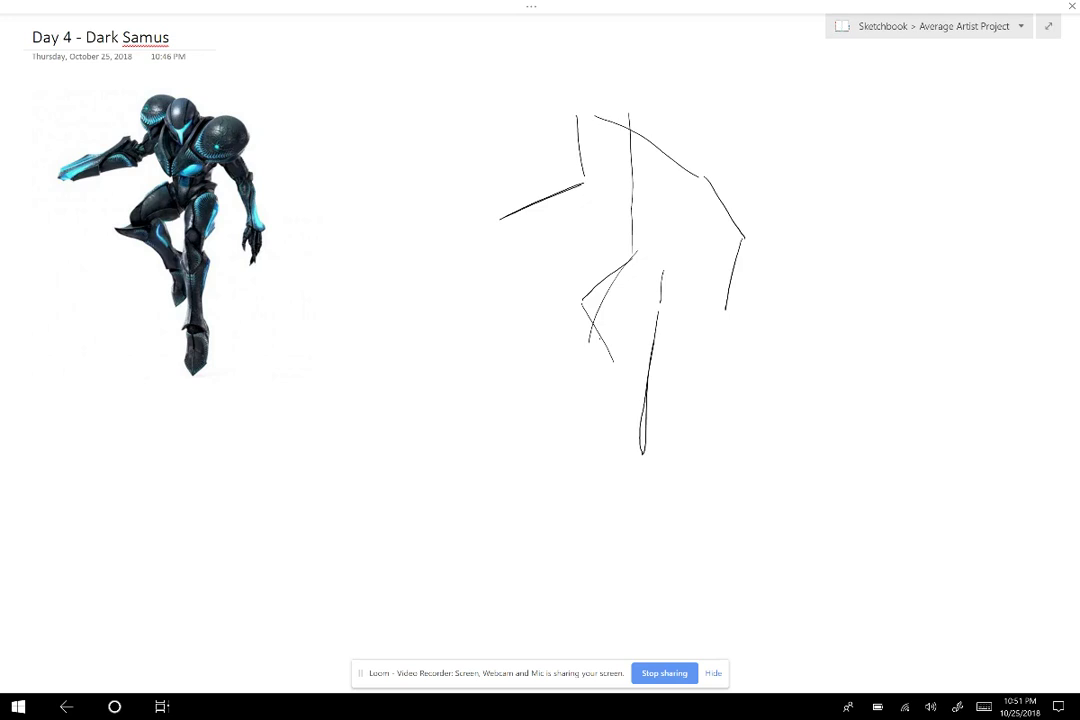
- Draw an upright oval for the head and a rounded shoulder orb on each side over the shoulder line
mouse_move(656, 103)
left_mouse_down()
mouse_move(630, 104)
mouse_move(612, 127)
mouse_move(632, 178)
left_mouse_up()
mouse_move(641, 98)
left_mouse_down()
mouse_move(611, 121)
mouse_move(671, 162)
mouse_move(634, 97)
mouse_move(637, 178)
left_mouse_up()
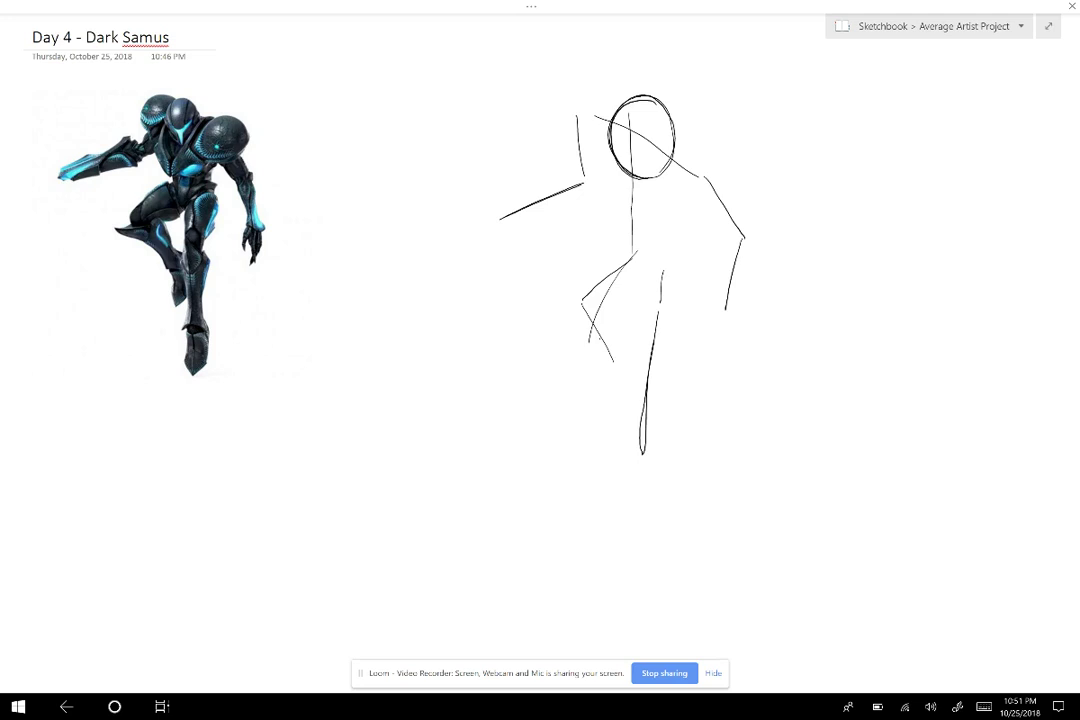
mouse_move(714, 147)
left_mouse_down()
mouse_move(690, 146)
mouse_move(660, 180)
mouse_move(735, 175)
mouse_move(712, 148)
left_mouse_up()
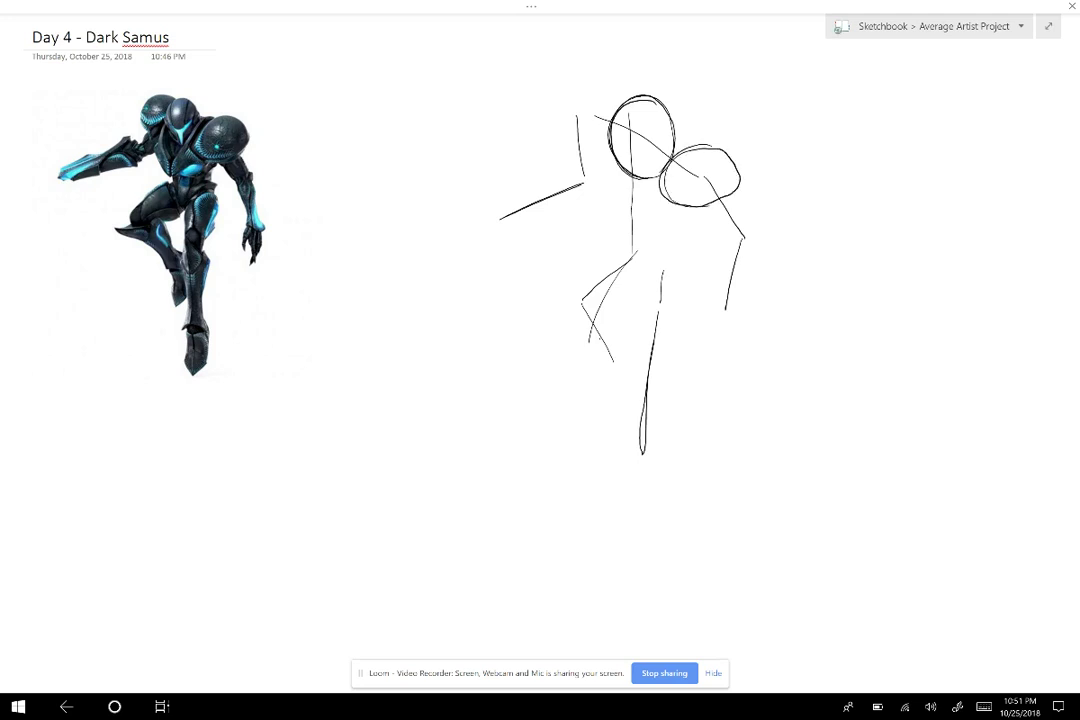
mouse_move(612, 99)
left_mouse_down()
mouse_move(565, 106)
mouse_move(566, 150)
mouse_move(606, 152)
left_mouse_up()
- Flesh out the hanging arm with upper-arm and forearm contours, ending in a clawed hand with fingers
left_click_drag(701, 206, 745, 242)
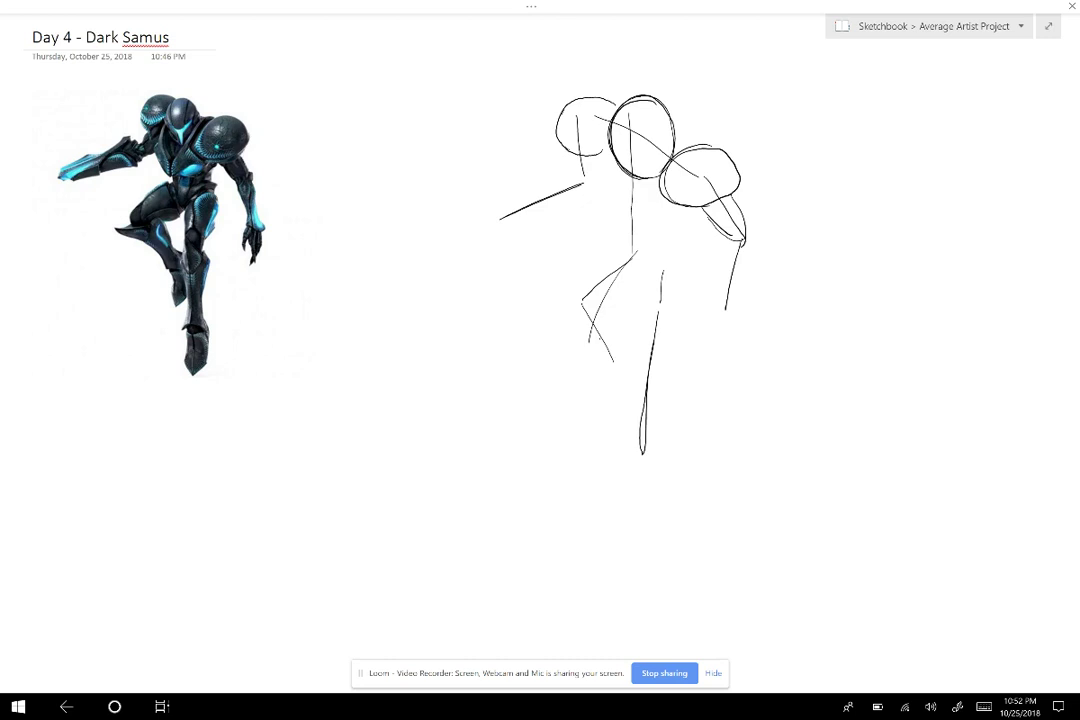
left_click_drag(725, 240, 721, 319)
left_click_drag(747, 238, 733, 318)
mouse_move(716, 320)
left_mouse_down()
mouse_move(716, 378)
mouse_move(738, 351)
mouse_move(730, 375)
left_mouse_up()
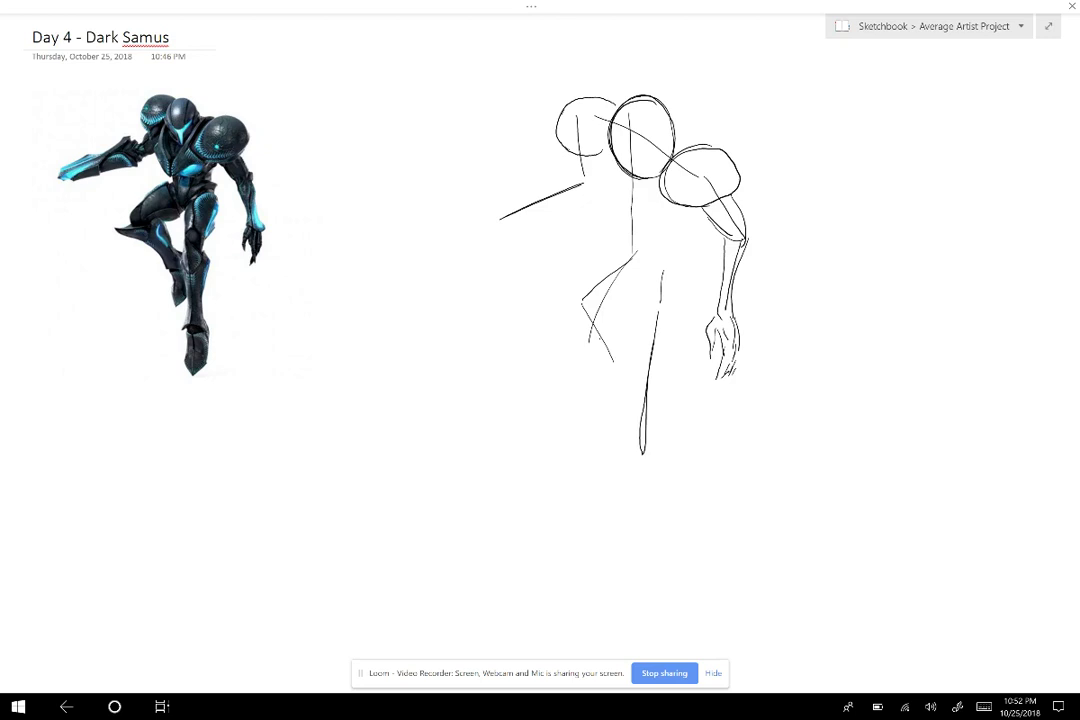
- Outline the chest armor below the head, with a V-shaped collar and sides tapering to the waist
mouse_move(597, 146)
left_mouse_down()
mouse_move(592, 184)
mouse_move(628, 226)
left_mouse_up()
mouse_move(615, 176)
left_mouse_down()
mouse_move(632, 204)
mouse_move(625, 198)
left_mouse_up()
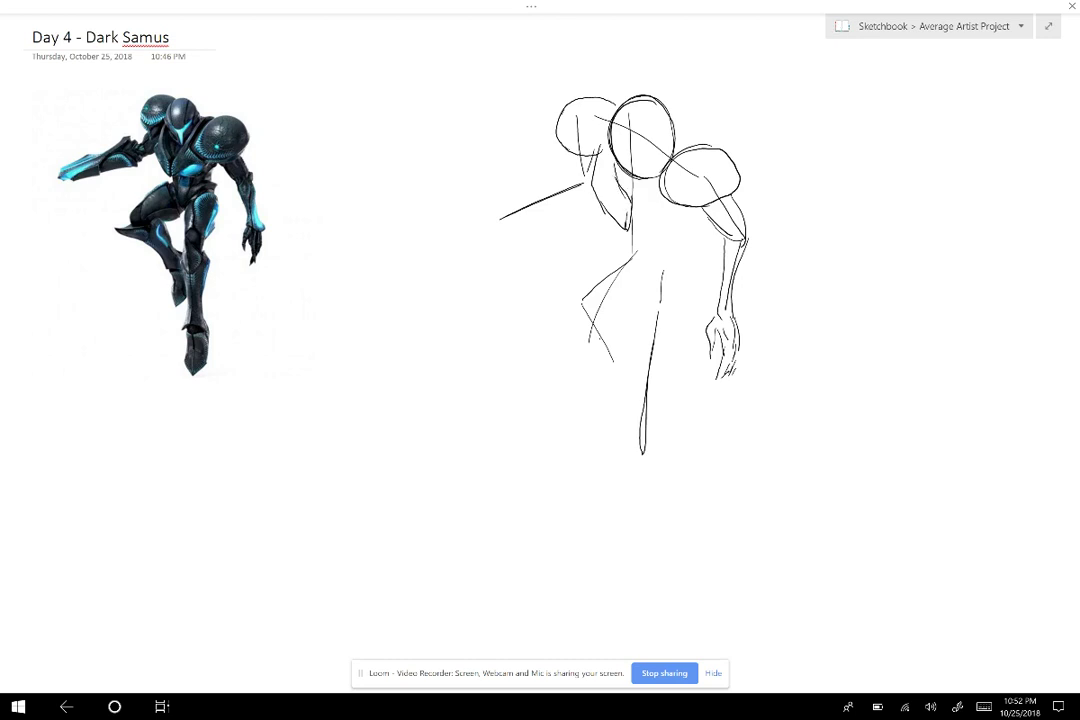
left_click_drag(608, 138, 605, 170)
mouse_move(679, 149)
left_mouse_down()
mouse_move(625, 233)
mouse_move(672, 239)
mouse_move(697, 224)
mouse_move(681, 238)
left_mouse_up()
left_click_drag(698, 209, 682, 235)
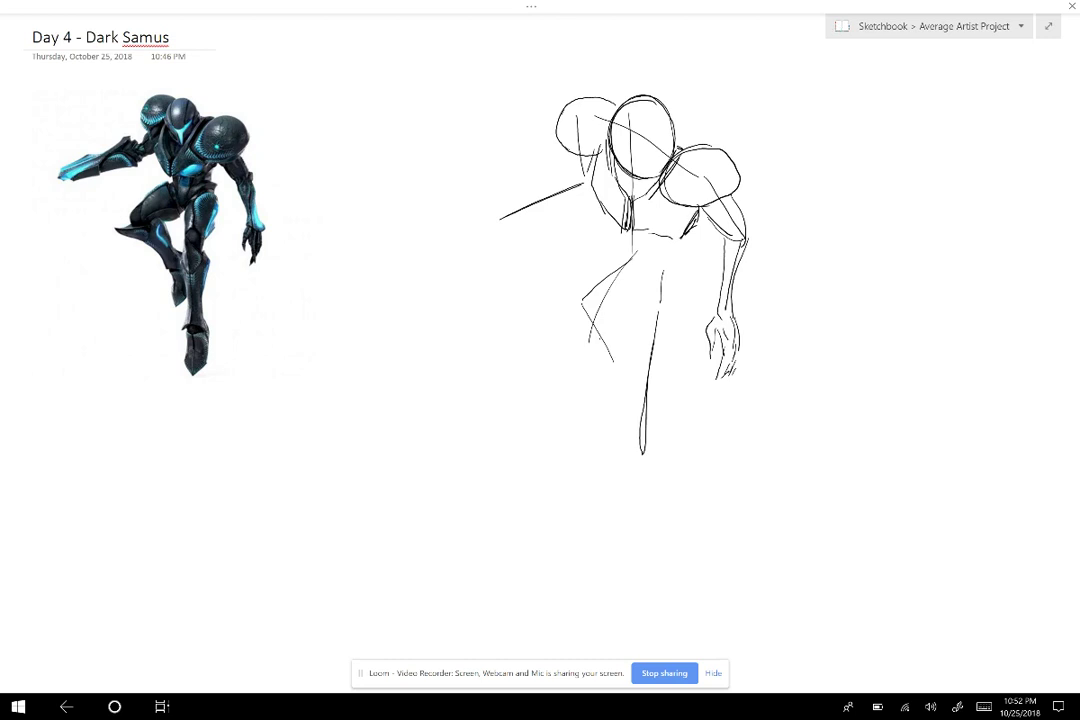
- Draw the narrow waist sides and the curved pelvis piece below the chest armor
left_click_drag(631, 229, 631, 259)
left_click_drag(673, 237, 669, 258)
left_click_drag(627, 265, 651, 314)
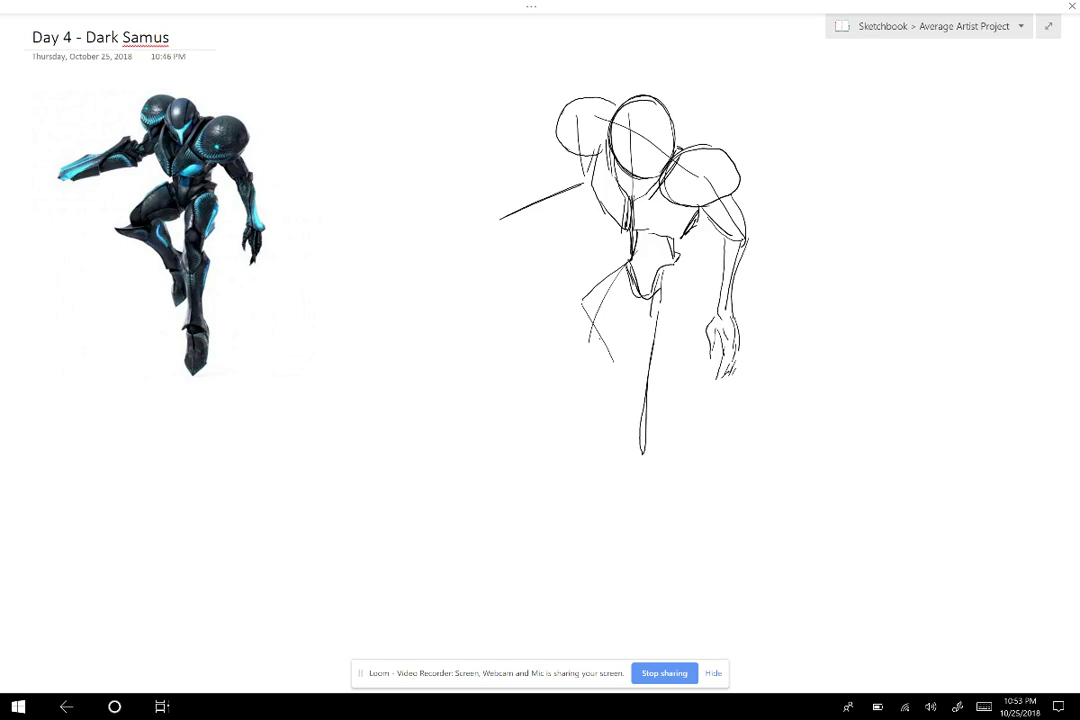
- Outline the straight leg with thigh contours, an oval knee guard and a tapering shin with a notched ankle edge
mouse_move(683, 271)
left_mouse_down()
mouse_move(684, 346)
mouse_move(640, 375)
mouse_move(641, 402)
mouse_move(657, 405)
left_mouse_up()
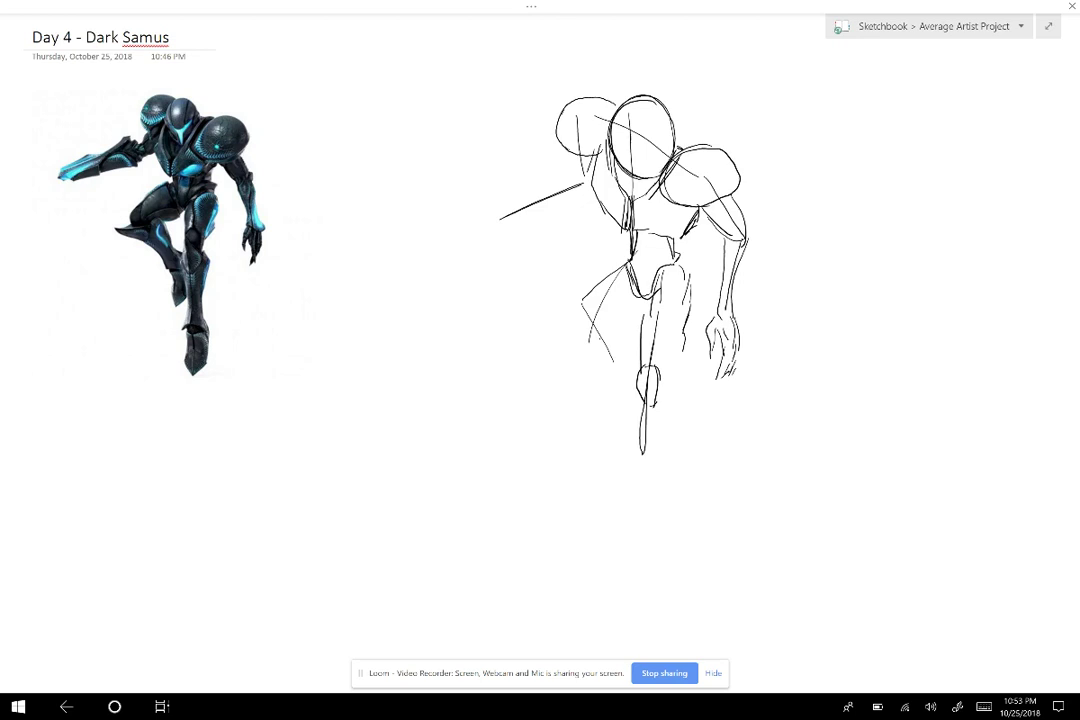
left_click_drag(680, 344, 667, 374)
mouse_move(667, 383)
left_mouse_down()
mouse_move(678, 400)
mouse_move(655, 464)
left_mouse_up()
mouse_move(633, 398)
left_mouse_down()
mouse_move(630, 474)
mouse_move(660, 482)
left_mouse_up()
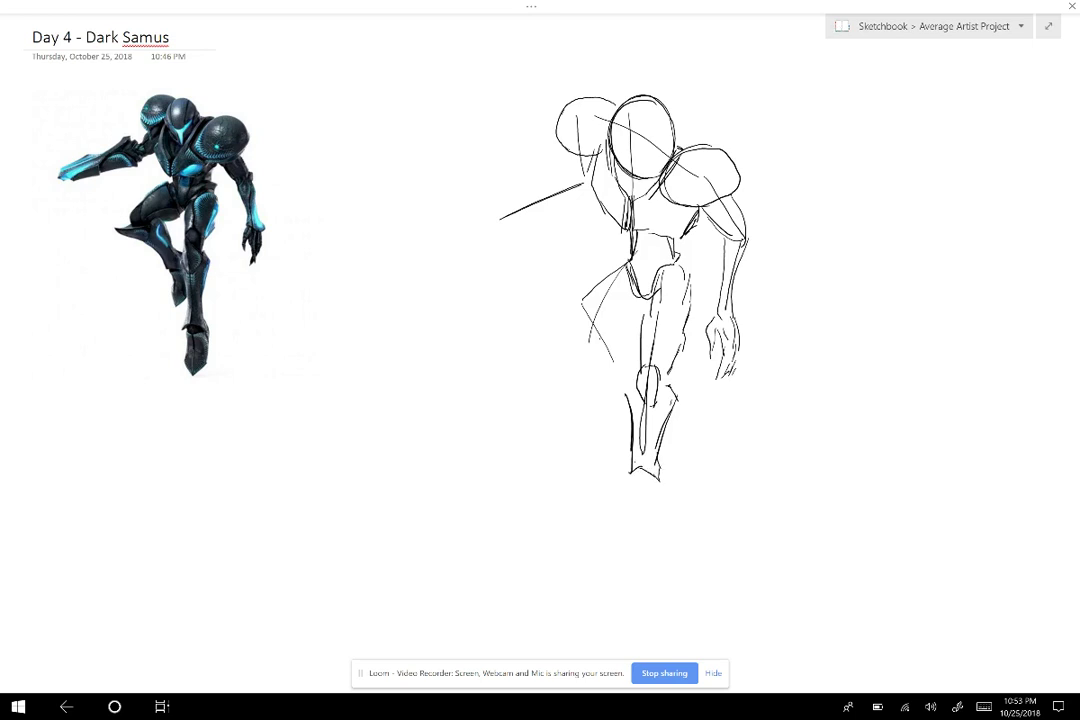
left_click_drag(637, 388, 630, 407)
- Draw the straight leg's pointed foot below the ankle, with a center line down its length
scroll(540, 300, "down", 3)
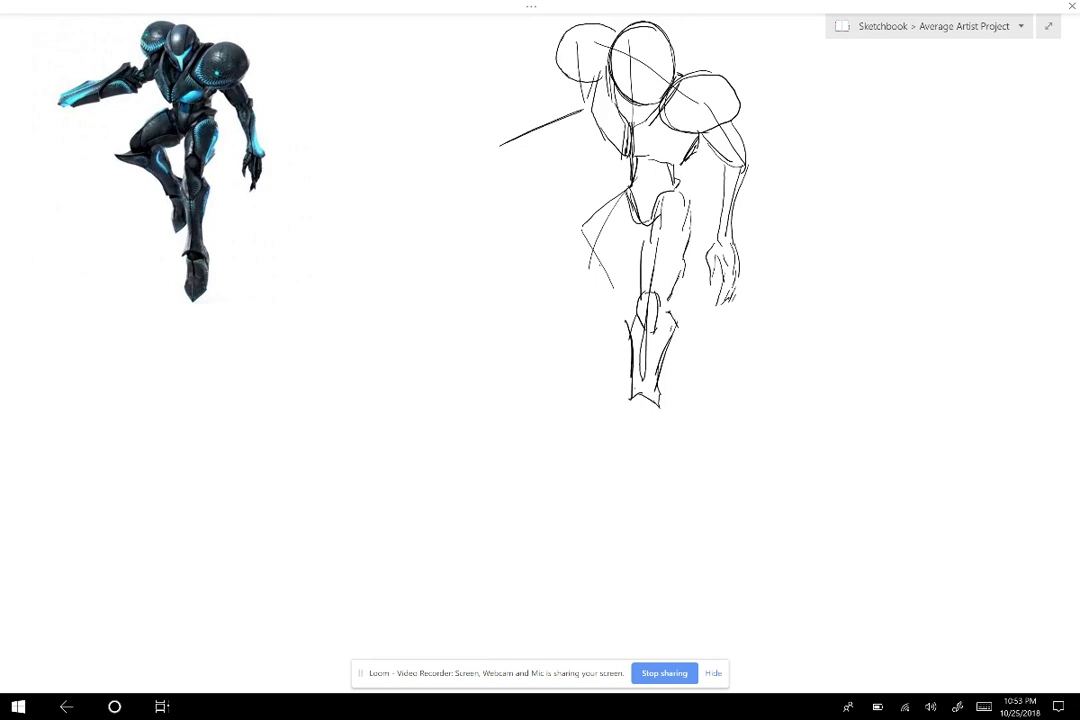
mouse_move(632, 406)
left_mouse_down()
mouse_move(628, 456)
mouse_move(659, 447)
mouse_move(655, 426)
mouse_move(651, 446)
left_mouse_up()
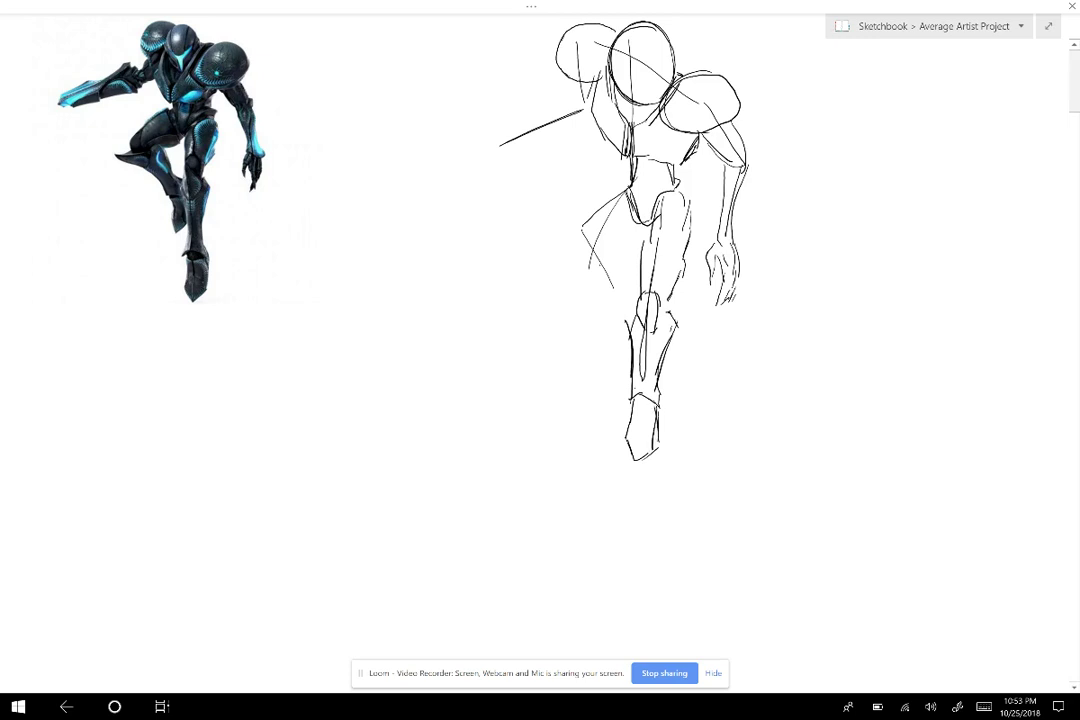
left_click_drag(640, 404, 638, 445)
- Outline the bent leg's thigh, spiked knee guard and lower leg angling back toward the straight leg
scroll(540, 350, "up", 2)
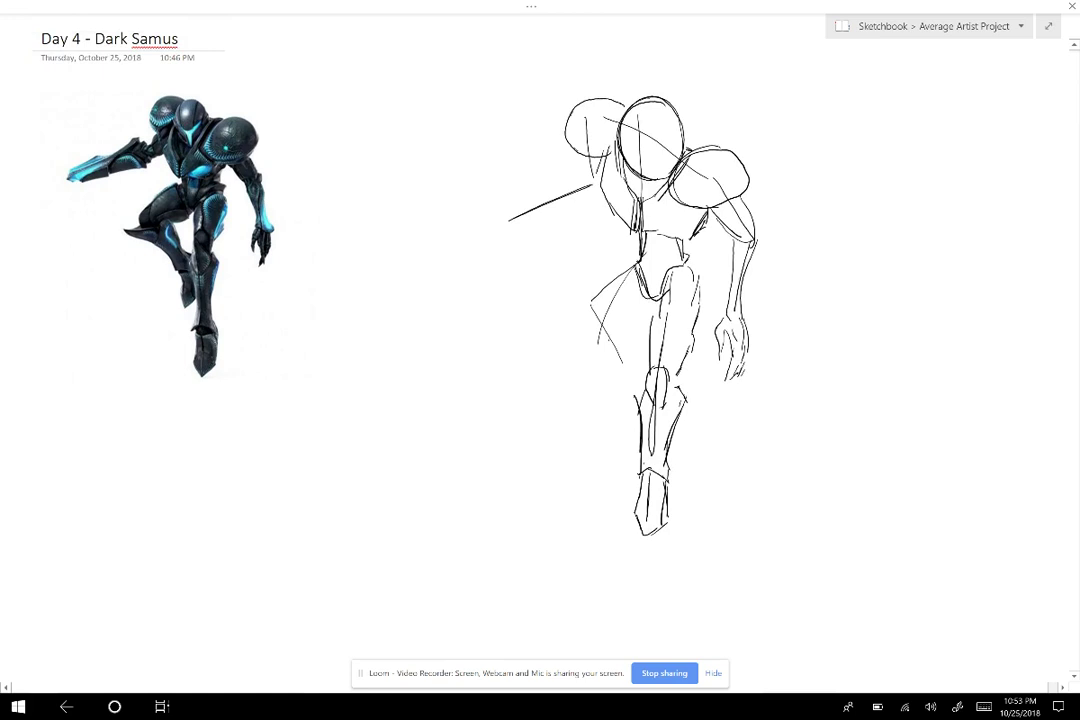
scroll(540, 300, "right", 1)
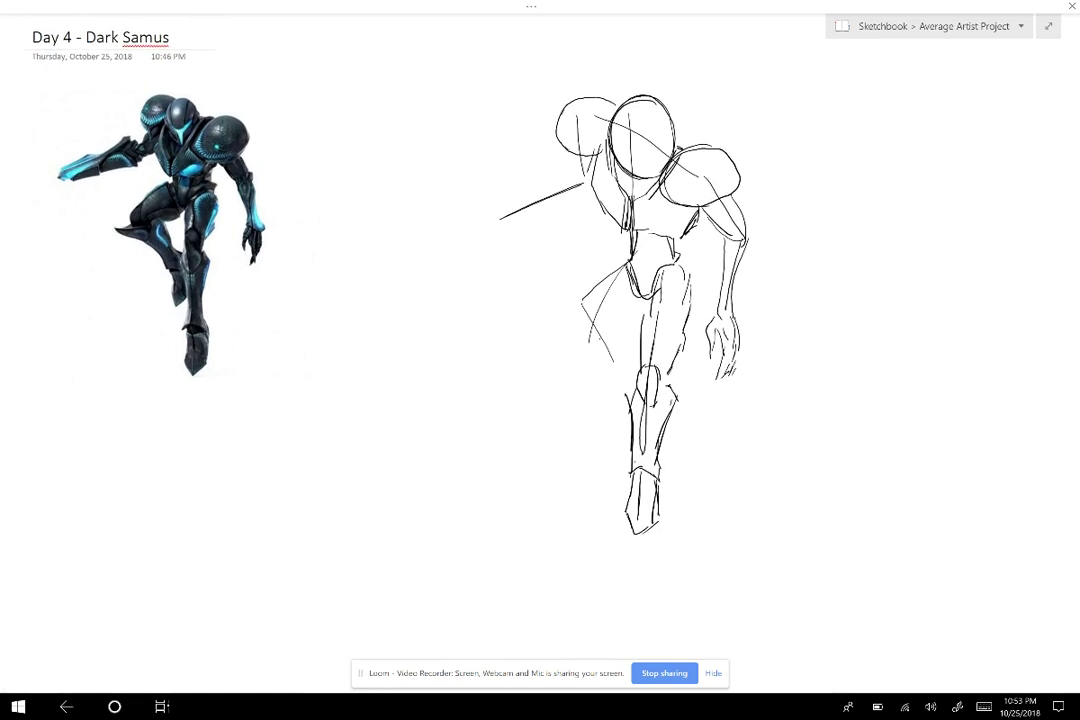
mouse_move(607, 275)
left_mouse_down()
mouse_move(570, 302)
mouse_move(597, 321)
left_mouse_up()
mouse_move(546, 305)
left_mouse_down()
mouse_move(591, 317)
mouse_move(570, 312)
mouse_move(613, 390)
left_mouse_up()
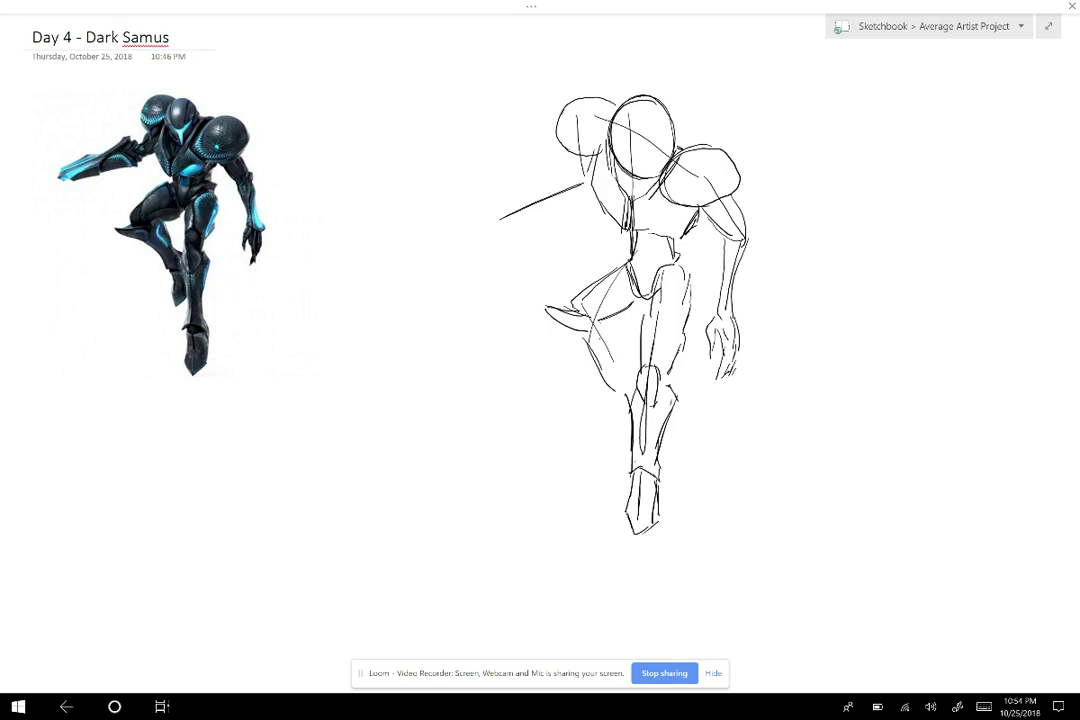
left_click_drag(610, 349, 627, 371)
mouse_move(538, 317)
left_mouse_down()
mouse_move(576, 341)
mouse_move(616, 392)
left_mouse_up()
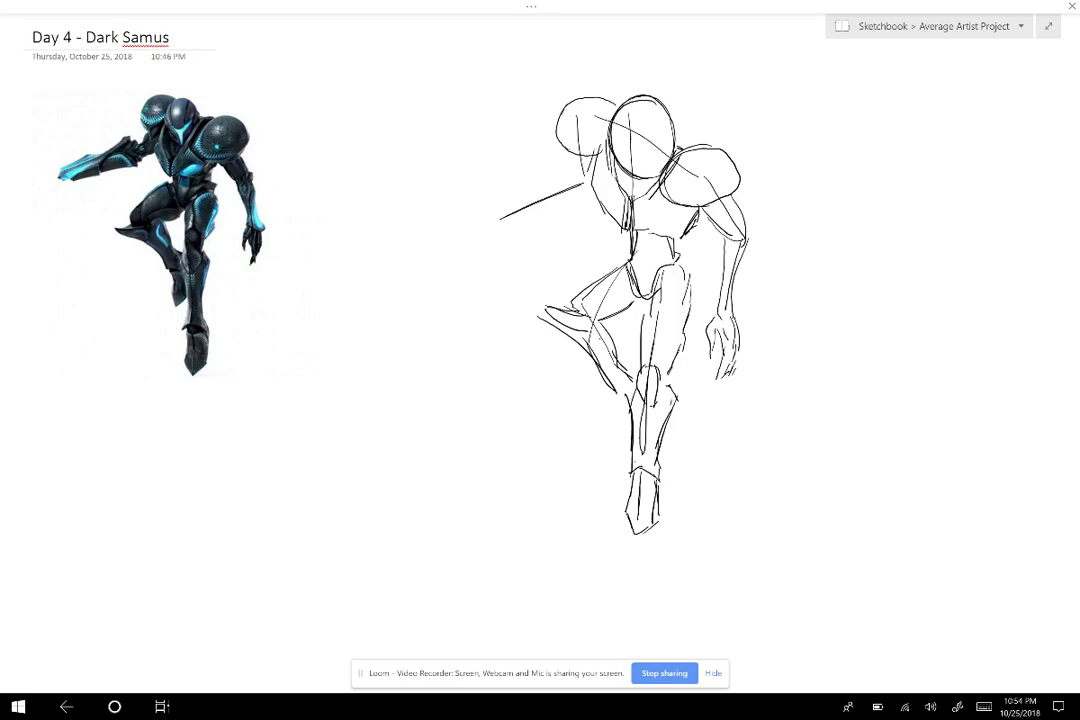
- Sharpen the bent leg's knee spike and draw its pointed foot behind the straight leg
mouse_move(531, 310)
left_mouse_down()
mouse_move(578, 320)
mouse_move(563, 315)
mouse_move(572, 306)
left_mouse_up()
mouse_move(607, 395)
left_mouse_down()
mouse_move(603, 422)
mouse_move(622, 432)
left_mouse_up()
mouse_move(598, 427)
left_mouse_down()
mouse_move(600, 449)
mouse_move(631, 427)
mouse_move(622, 392)
left_mouse_up()
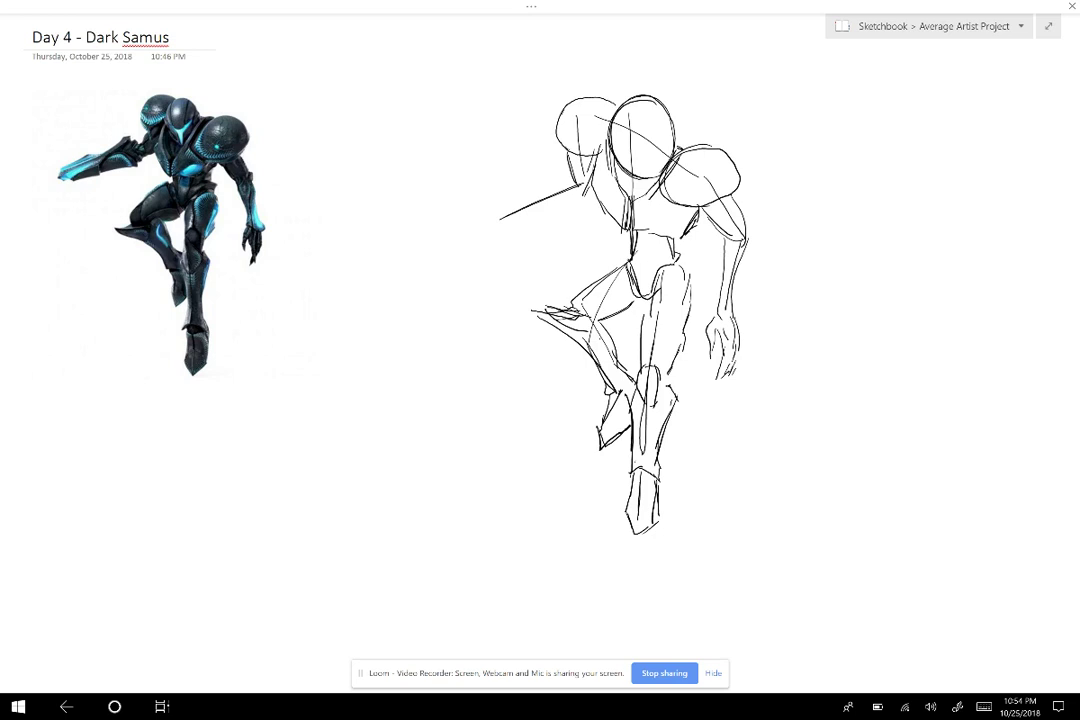
- Draw the arm cannon's outline around the extended forearm line, including its angular muzzle and lower edge
left_click_drag(545, 178, 456, 228)
left_click_drag(526, 205, 456, 240)
mouse_move(528, 200)
left_mouse_down()
mouse_move(455, 240)
mouse_move(541, 197)
left_mouse_up()
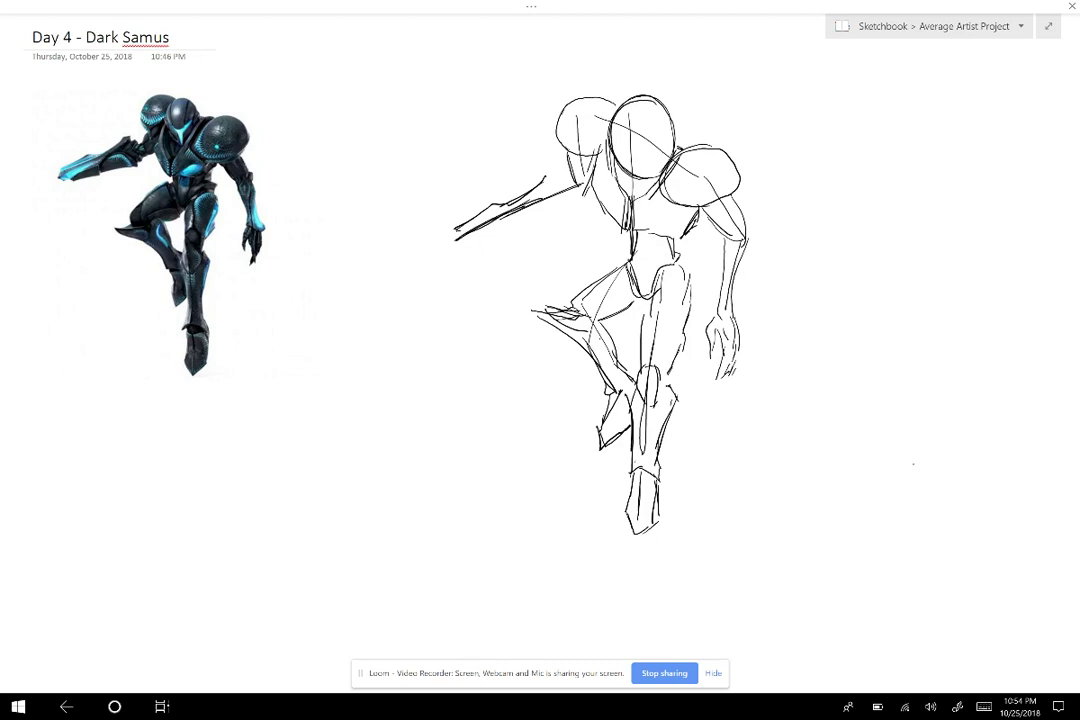
left_click_drag(456, 230, 445, 249)
left_click_drag(467, 259, 518, 232)
left_click_drag(548, 182, 531, 202)
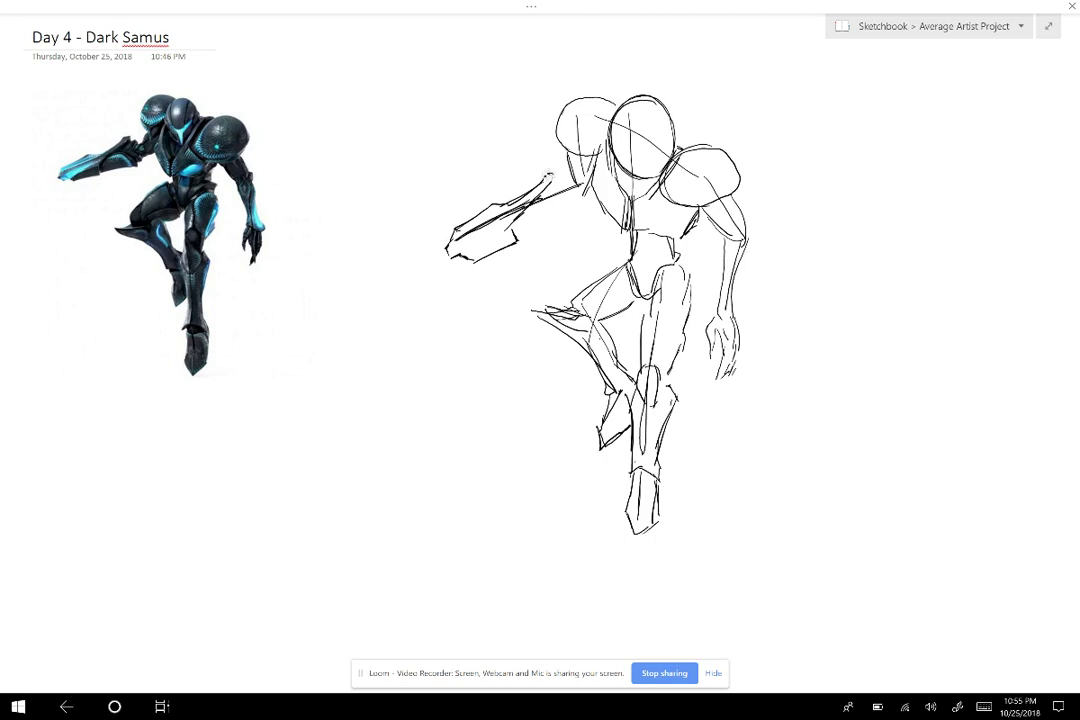
- Add the arm cannon's jagged rear edge and connect it to the elbow and upper arm
right_click(549, 175)
key("Escape")
mouse_move(560, 188)
left_mouse_down()
mouse_move(557, 221)
mouse_move(514, 238)
left_mouse_up()
mouse_move(562, 151)
left_mouse_down()
mouse_move(570, 173)
mouse_move(559, 191)
mouse_move(594, 200)
left_mouse_up()
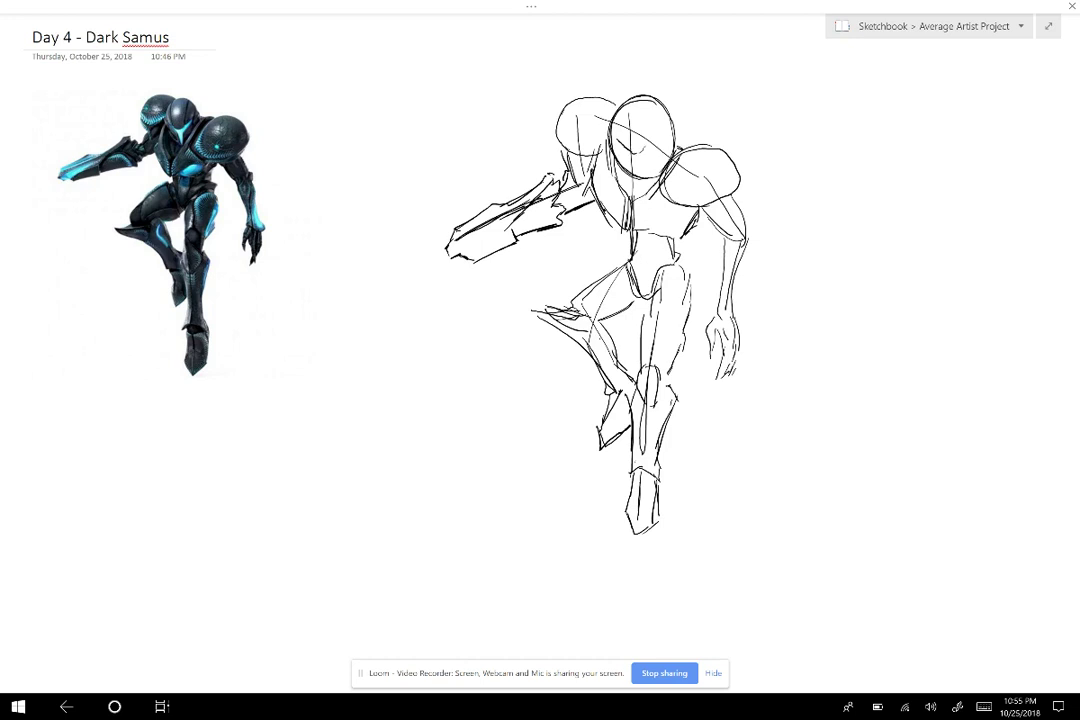
- Draw the helmet's Y-shaped visor with two slanted eye slits and a narrow stem reaching the chin
mouse_move(648, 135)
left_mouse_down()
mouse_move(659, 148)
mouse_move(625, 161)
mouse_move(634, 177)
mouse_move(662, 139)
mouse_move(655, 148)
left_mouse_up()
scroll(640, 142, "up", 5)
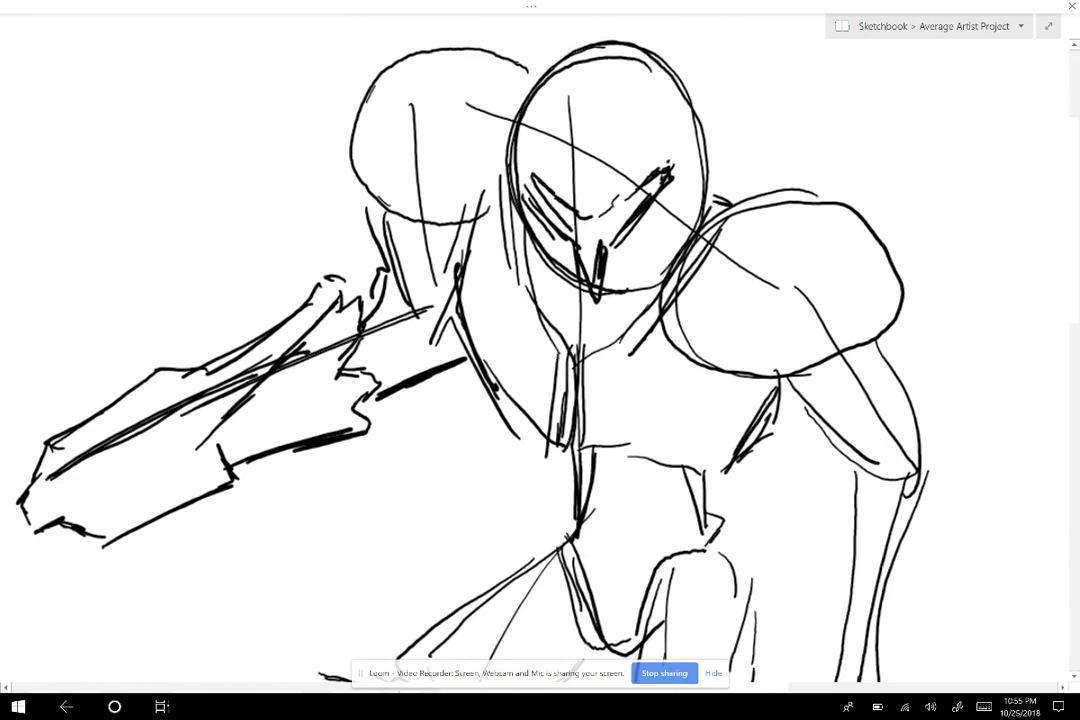
mouse_move(521, 175)
left_mouse_down()
mouse_move(573, 238)
mouse_move(534, 178)
mouse_move(592, 217)
mouse_move(666, 169)
mouse_move(615, 244)
left_mouse_up()
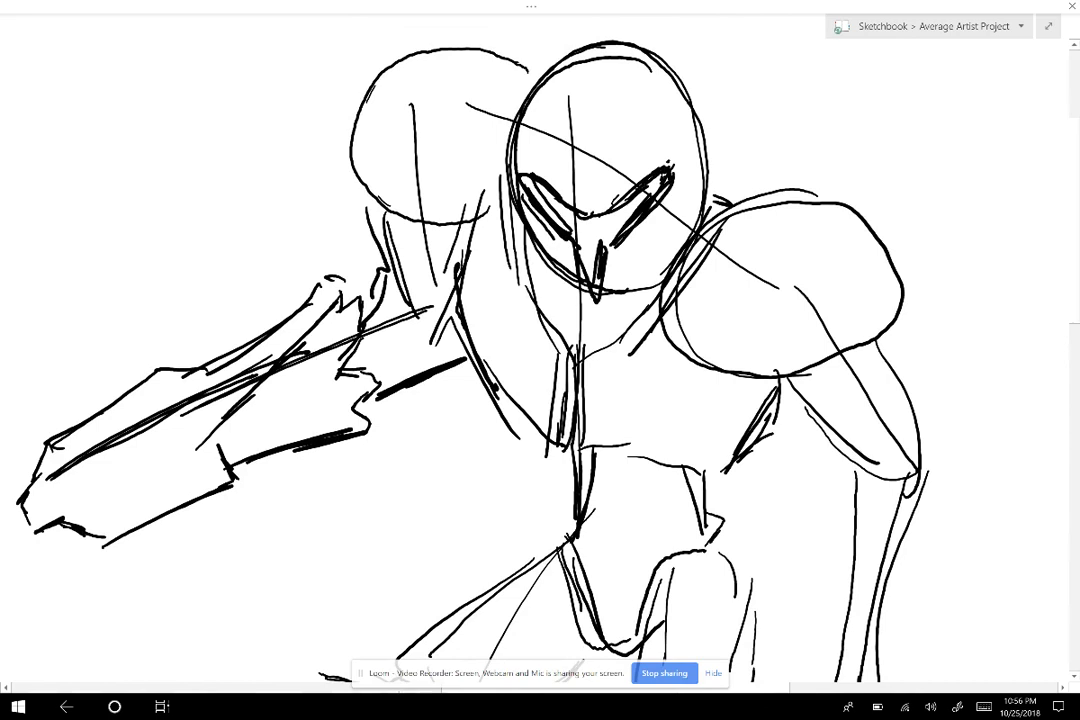
left_click_drag(657, 203, 612, 247)
left_click_drag(604, 243, 597, 298)
mouse_move(575, 239)
left_mouse_down()
mouse_move(584, 298)
mouse_move(594, 300)
left_mouse_up()
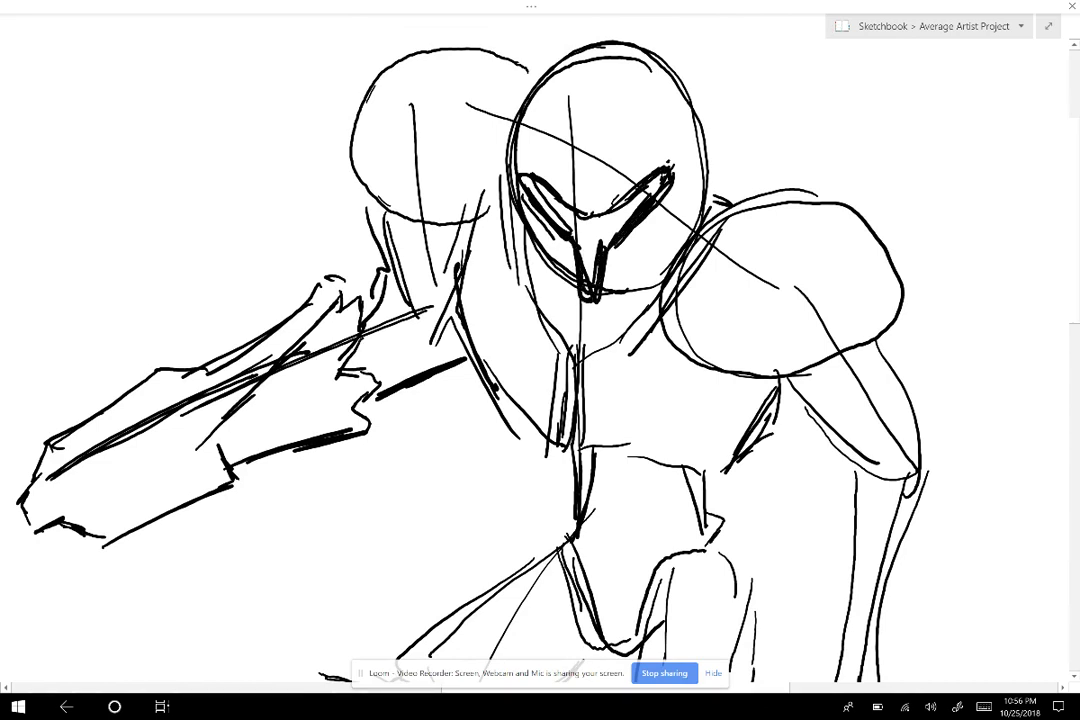
- Go over the helmet outline with bold strokes, narrowing the jaw toward the chin
mouse_move(521, 198)
left_mouse_down()
mouse_move(581, 298)
mouse_move(673, 249)
mouse_move(718, 186)
left_mouse_up()
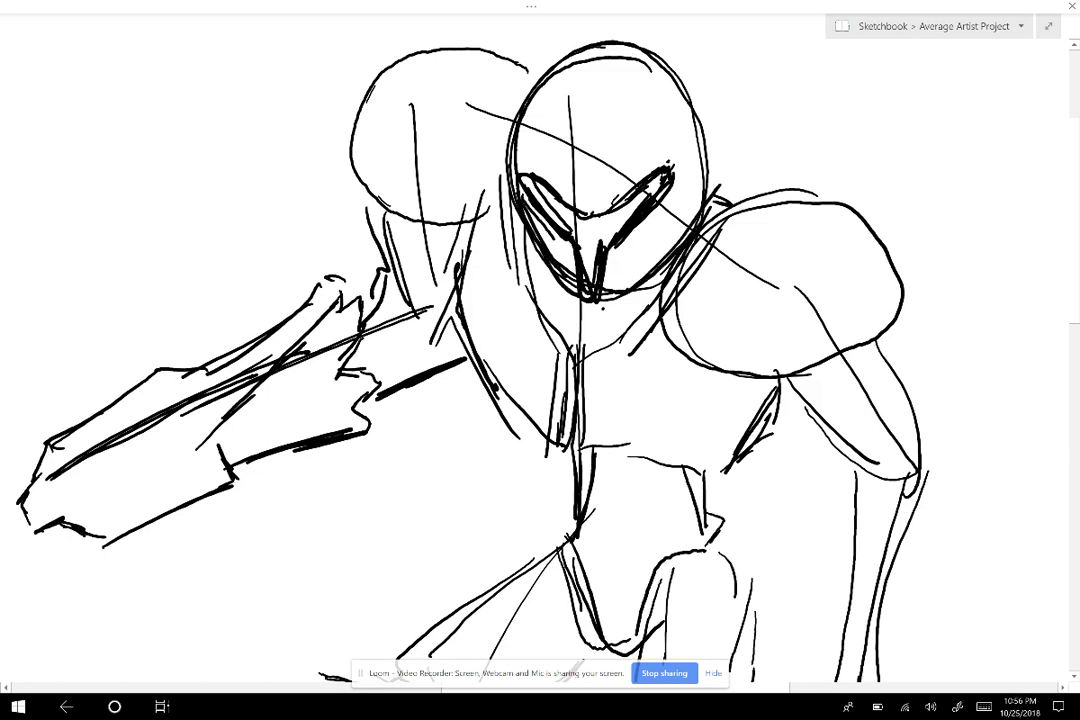
left_click_drag(604, 305, 706, 200)
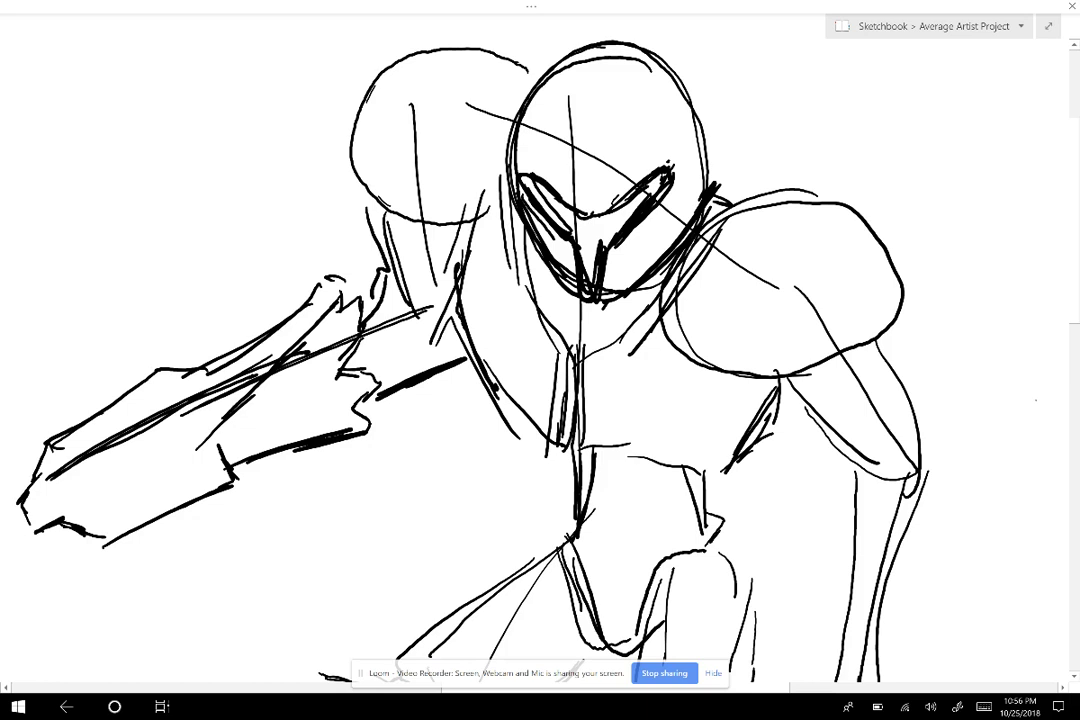
mouse_move(508, 156)
left_mouse_down()
mouse_move(536, 92)
mouse_move(602, 44)
mouse_move(715, 150)
mouse_move(709, 186)
mouse_move(706, 105)
mouse_move(600, 43)
mouse_move(549, 74)
left_mouse_up()
- Redraw both shoulder orbs with bolder, rounder outlines
scroll(540, 350, "right", 1)
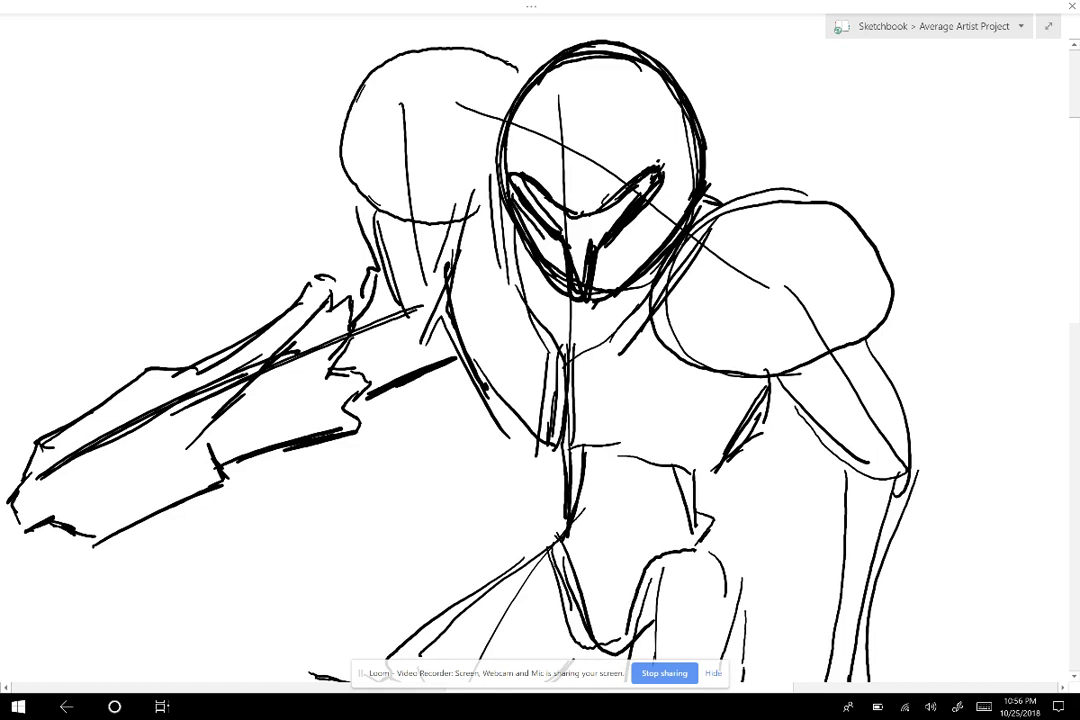
mouse_move(711, 205)
left_mouse_down()
mouse_move(786, 176)
mouse_move(890, 238)
mouse_move(842, 353)
mouse_move(874, 212)
mouse_move(725, 195)
mouse_move(707, 206)
left_mouse_up()
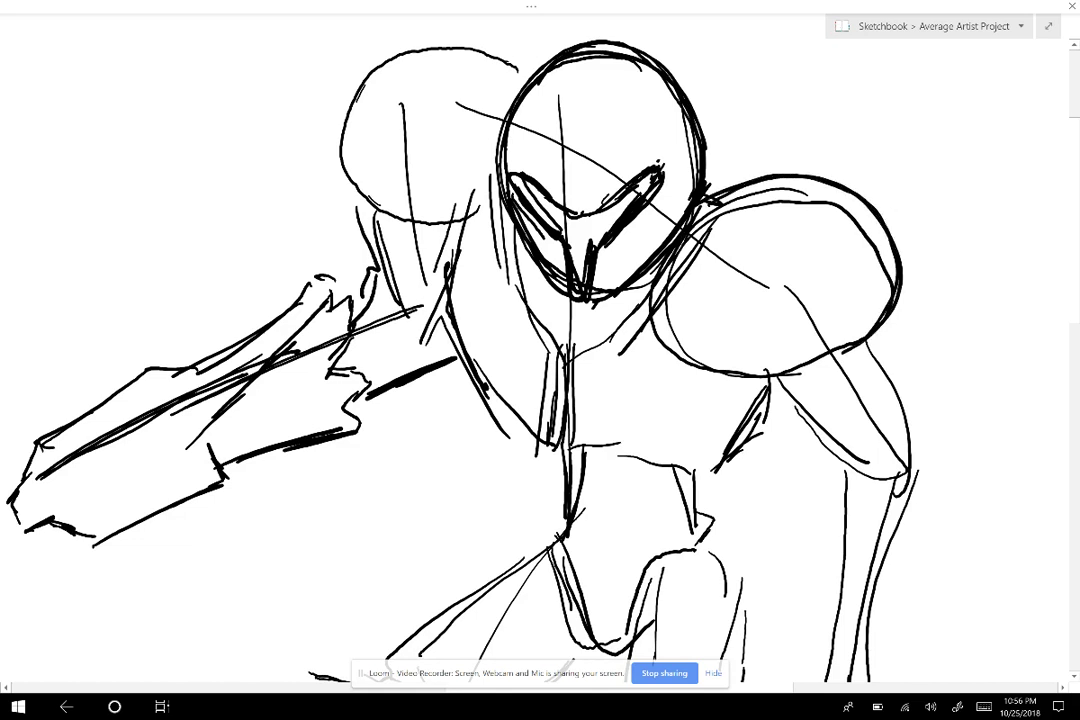
mouse_move(656, 299)
left_mouse_down()
mouse_move(755, 381)
mouse_move(871, 333)
left_mouse_up()
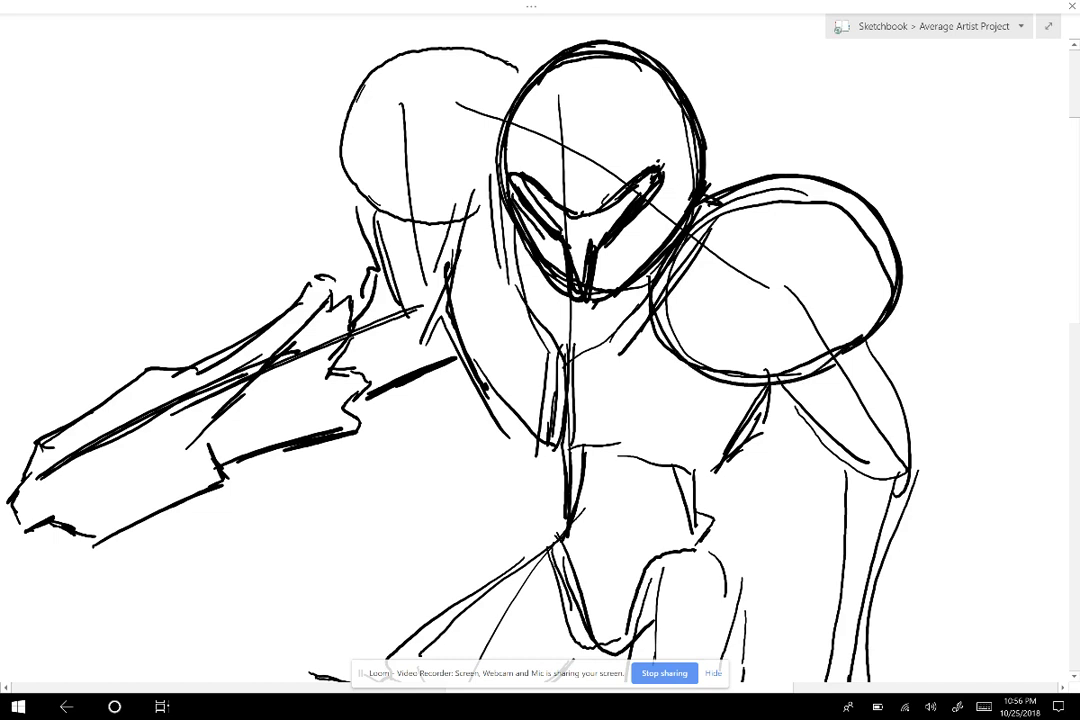
scroll(540, 360, "up", 2)
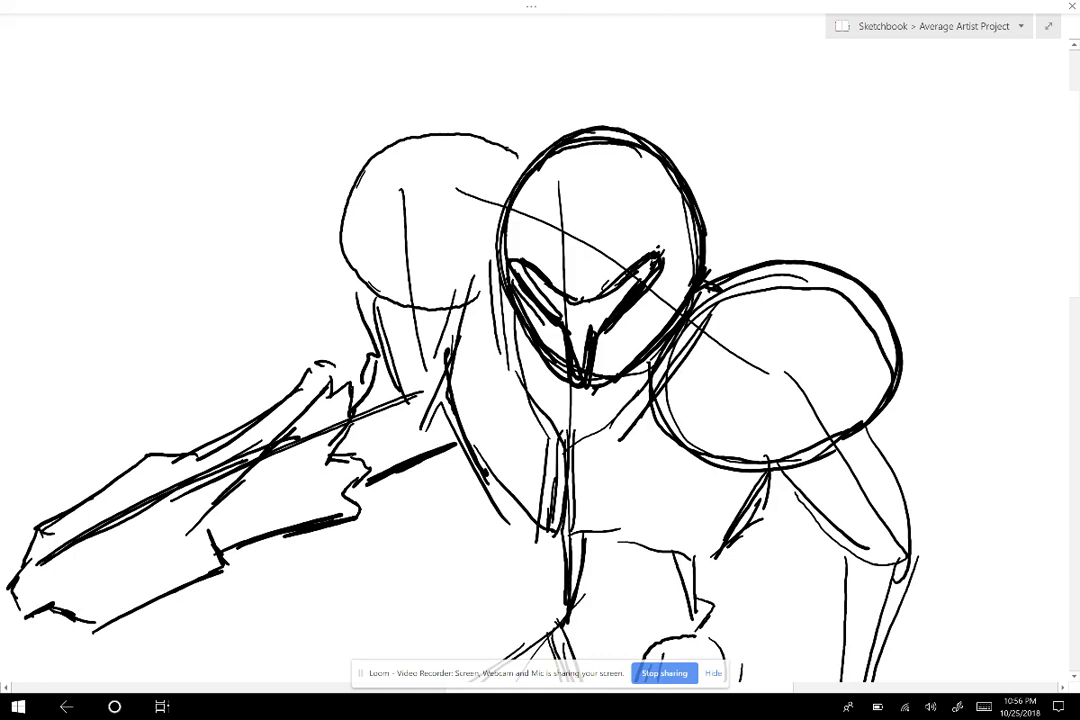
mouse_move(518, 158)
left_mouse_down()
mouse_move(458, 133)
mouse_move(376, 142)
mouse_move(333, 240)
mouse_move(452, 304)
mouse_move(485, 289)
left_mouse_up()
mouse_move(467, 308)
left_mouse_down()
mouse_move(410, 312)
mouse_move(351, 166)
mouse_move(415, 132)
left_mouse_up()
scroll(540, 360, "left", 1)
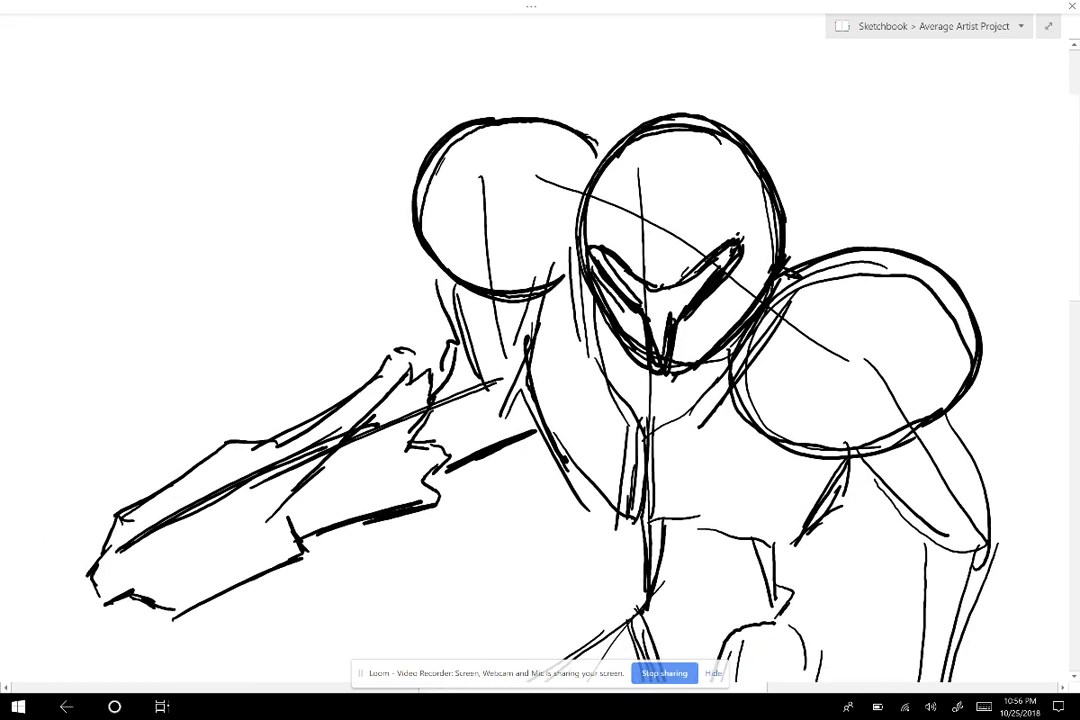
scroll(556, 323, "down", 4)
scroll(588, 340, "down", 2)
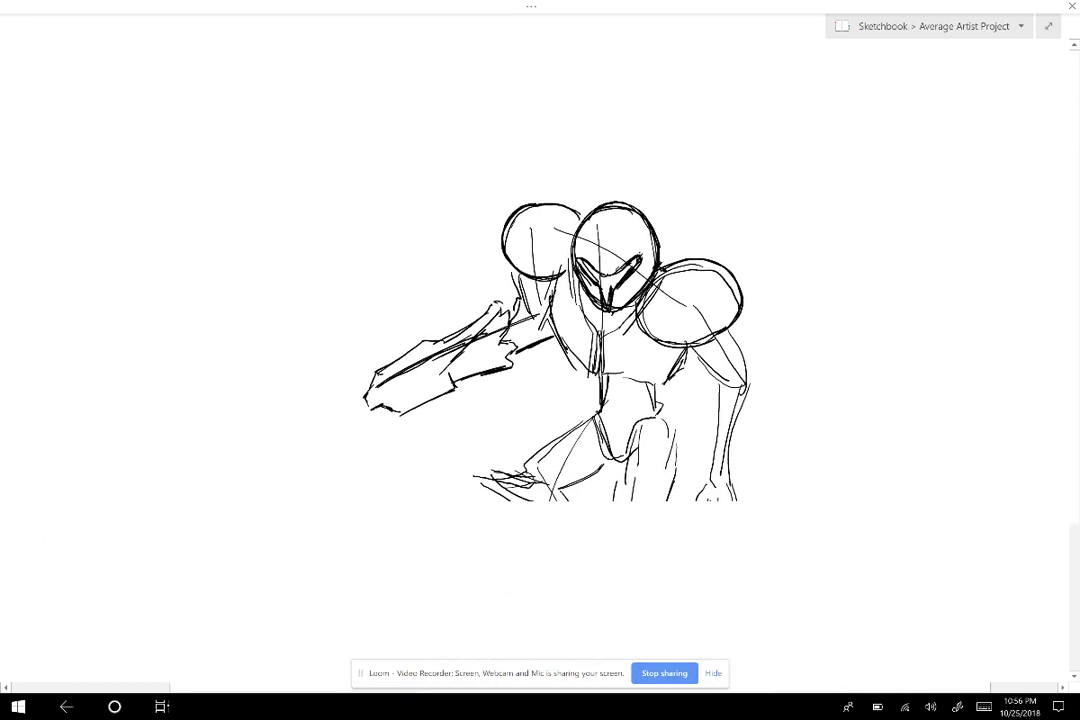
scroll(588, 340, "left", 1)
scroll(588, 340, "down", 1)
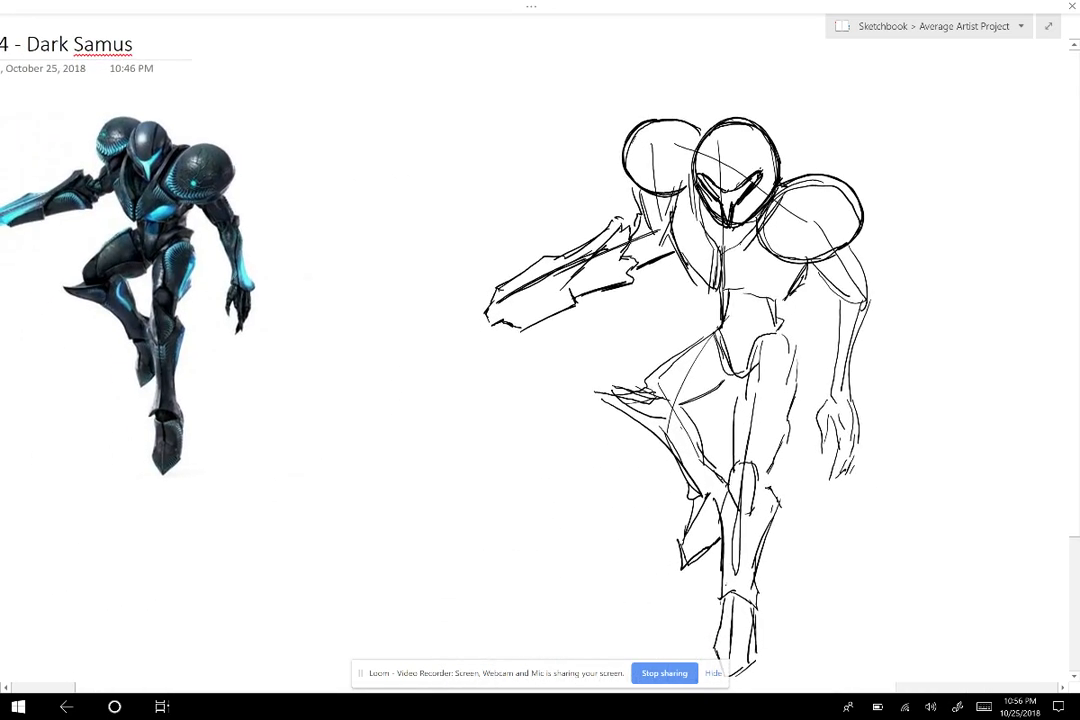
scroll(588, 340, "right", 1)
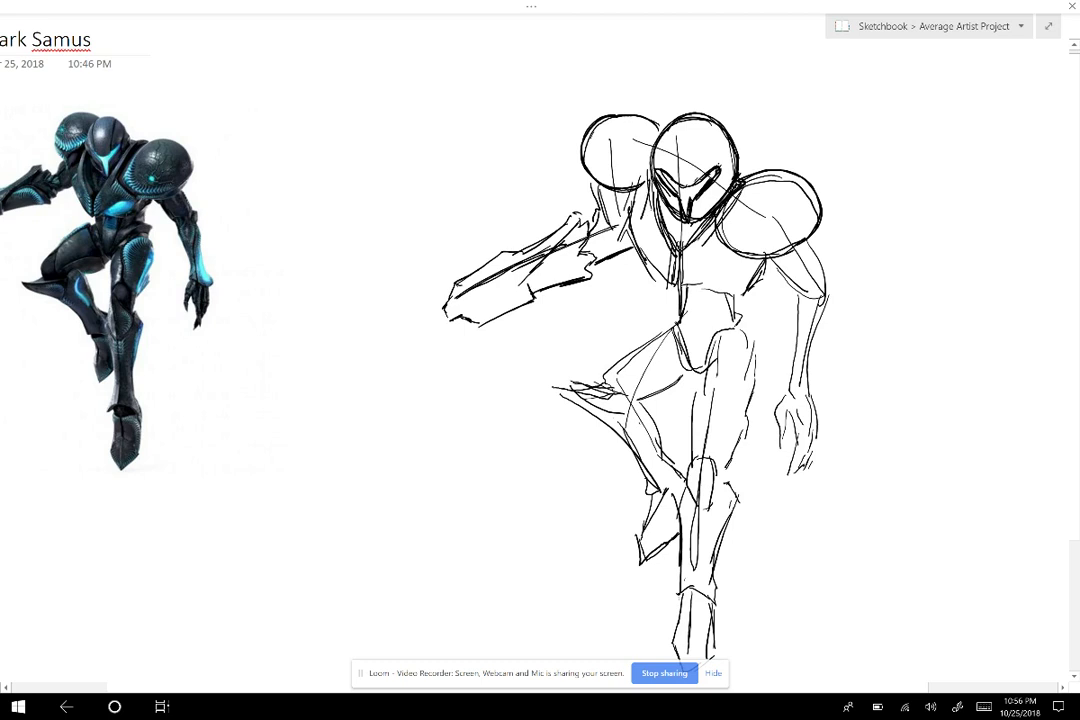
- Outline the chest armor with bold strokes, adding vertical bars at the center and a curved lower edge
mouse_move(651, 209)
left_mouse_down()
mouse_move(626, 233)
mouse_move(648, 182)
left_mouse_up()
left_click_drag(534, 202, 571, 246)
mouse_move(665, 247)
left_mouse_down()
mouse_move(662, 290)
mouse_move(671, 292)
left_mouse_up()
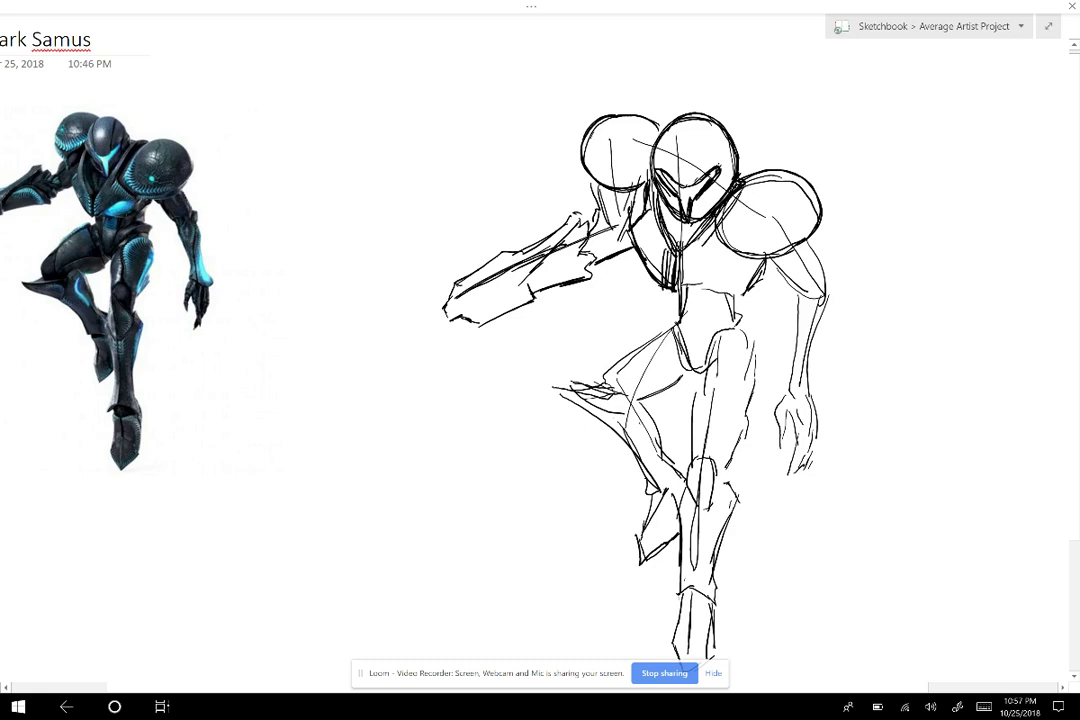
left_click_drag(714, 219, 691, 244)
mouse_move(675, 292)
left_mouse_down()
mouse_move(702, 285)
mouse_move(750, 299)
mouse_move(757, 283)
mouse_move(744, 305)
mouse_move(695, 289)
left_mouse_up()
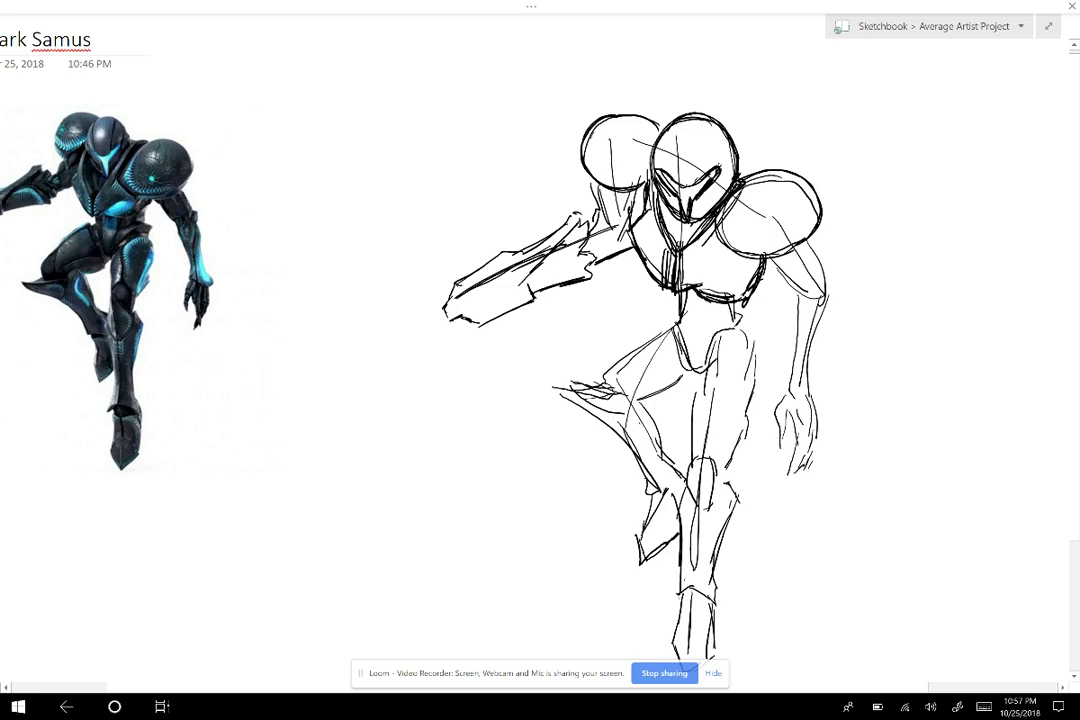
- Draw the abdomen plate below the chest, filling it with diagonal hatch lines, and arch the hip armor beside it
scroll(540, 350, "right", 1)
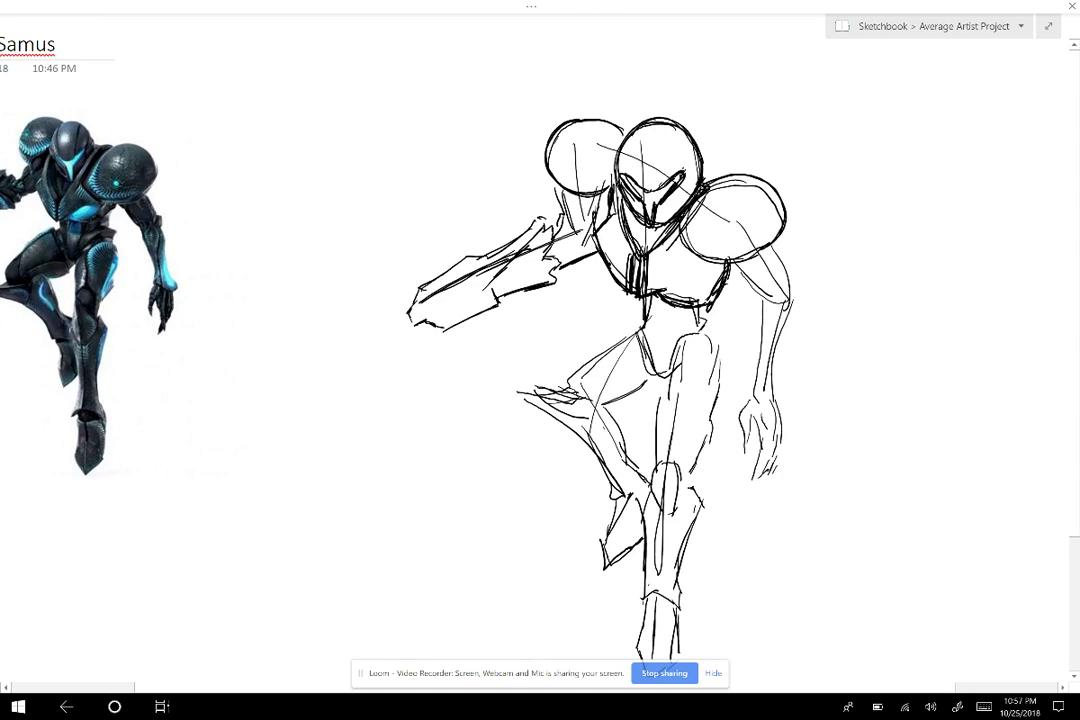
scroll(540, 350, "left", 1)
scroll(540, 350, "down", 1)
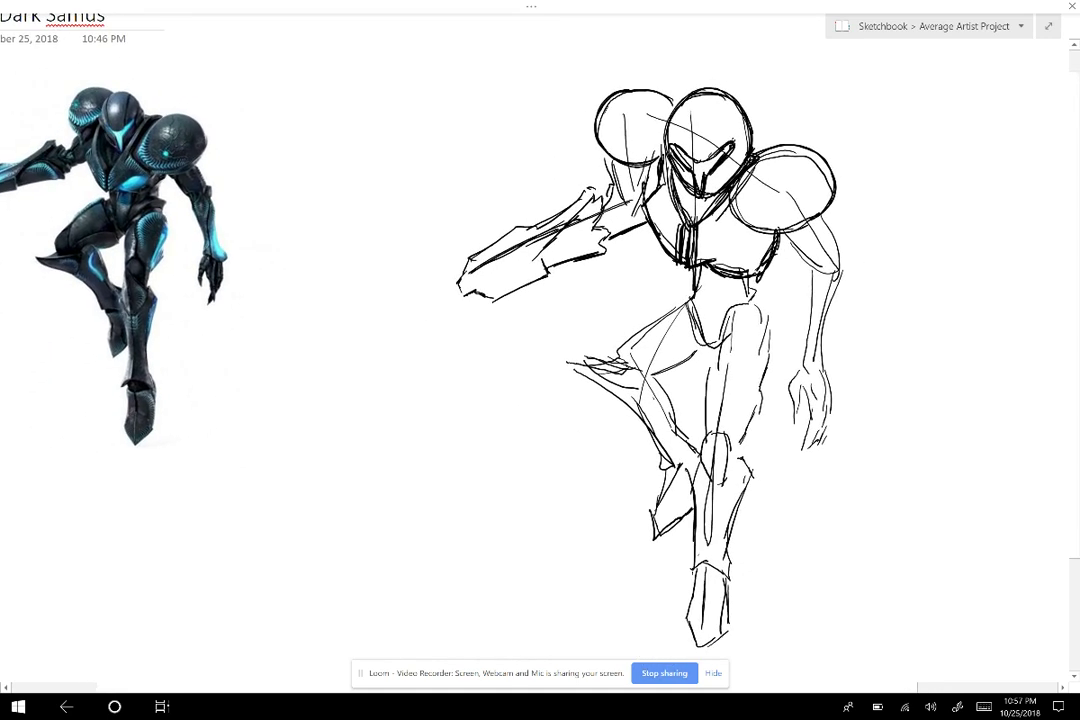
mouse_move(706, 265)
left_mouse_down()
mouse_move(704, 311)
mouse_move(719, 311)
left_mouse_up()
left_click_drag(705, 309, 713, 316)
left_click_drag(705, 302, 719, 311)
left_click_drag(706, 287, 720, 299)
left_click_drag(709, 275, 720, 286)
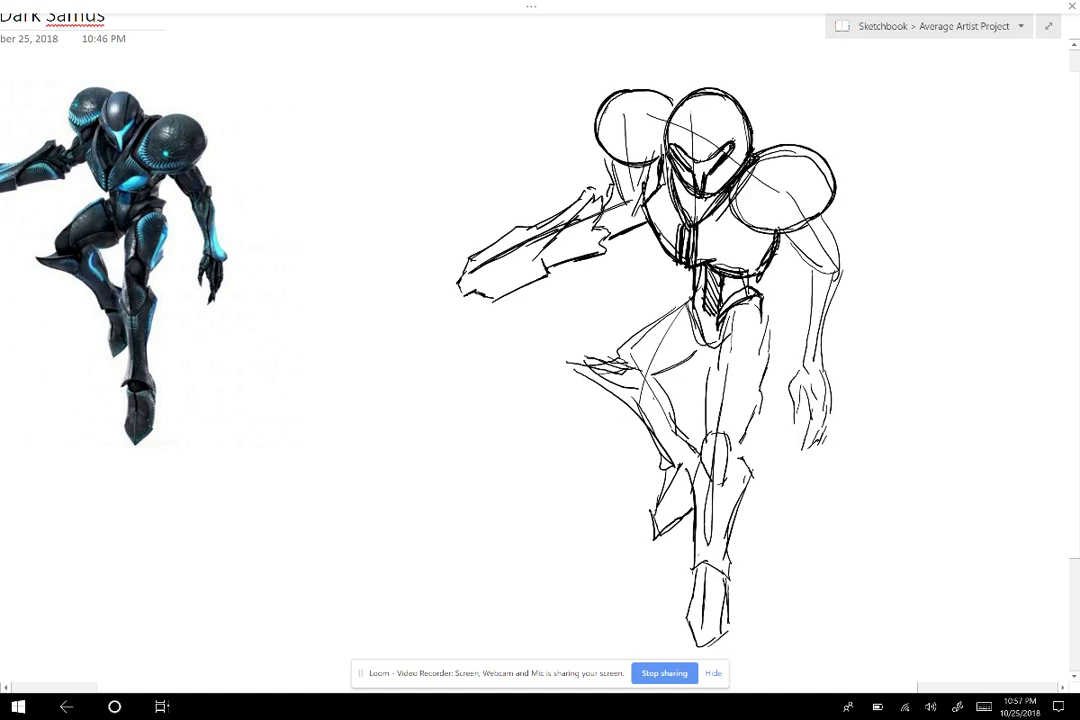
- Darken the upper contour of the raised thigh with several overlapping strokes from hip to knee
scroll(540, 350, "down", 1)
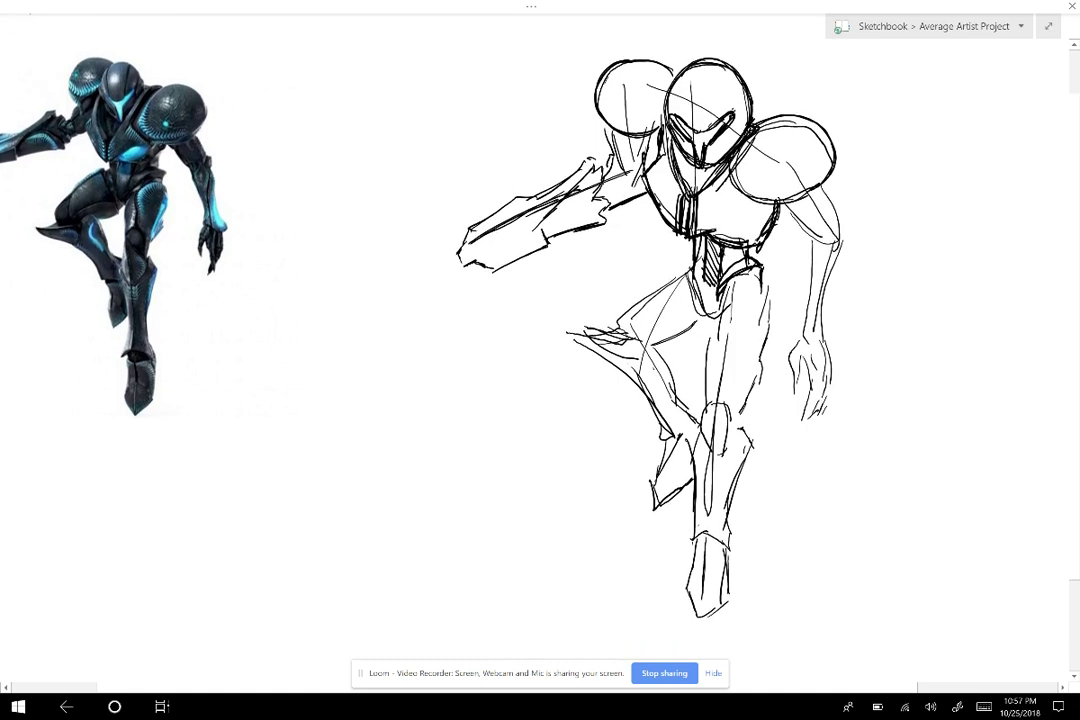
left_click_drag(687, 271, 621, 325)
left_click_drag(682, 271, 624, 317)
mouse_move(672, 274)
left_mouse_down()
mouse_move(608, 329)
mouse_move(666, 276)
left_mouse_up()
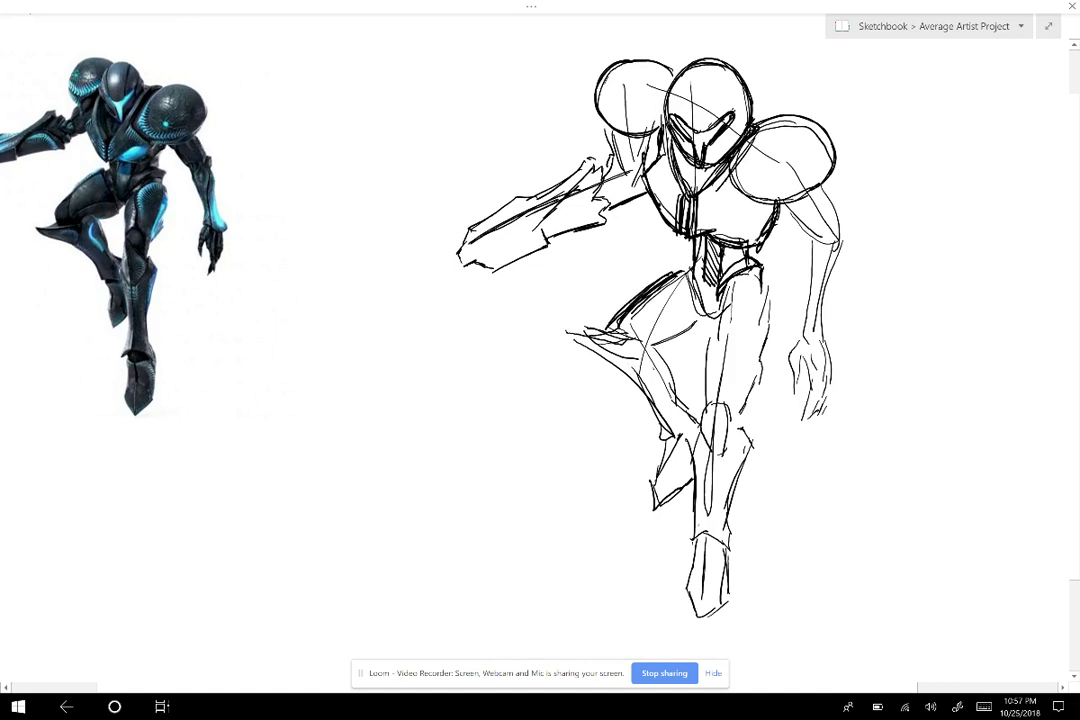
- Go over the raised leg's pointed knee spike and shin, and add an elongated oval panel inside the calf
left_click_drag(569, 334, 642, 393)
mouse_move(623, 338)
left_mouse_down()
mouse_move(647, 337)
mouse_move(674, 397)
mouse_move(702, 425)
left_mouse_up()
left_click_drag(628, 369, 677, 438)
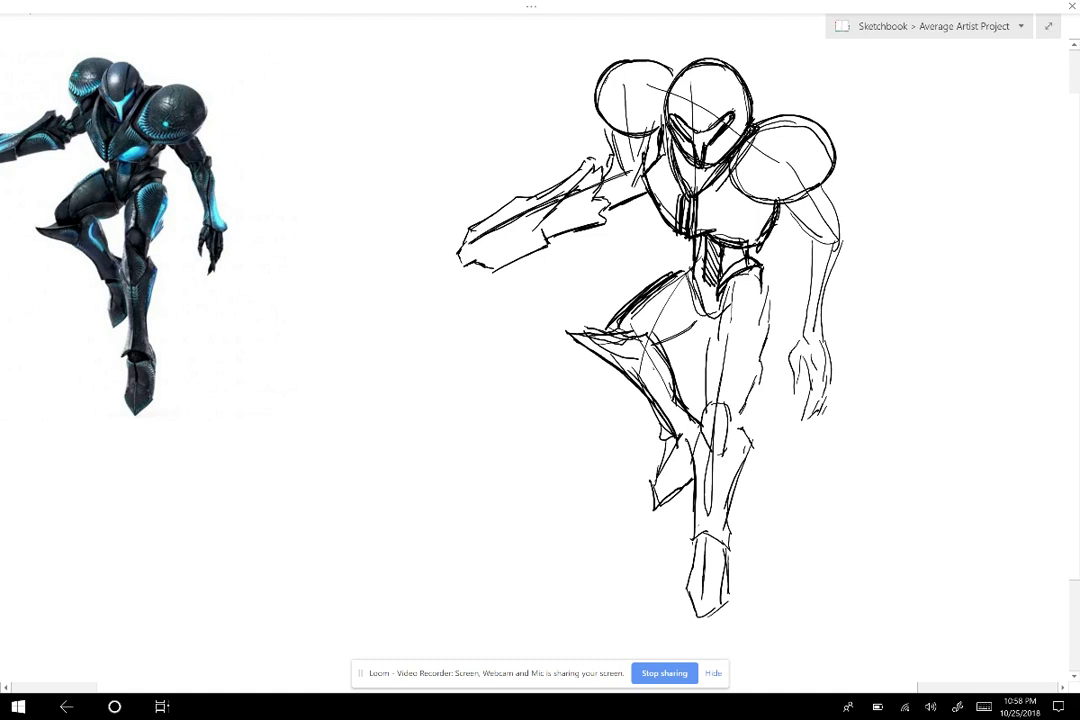
scroll(540, 300, "up", 1)
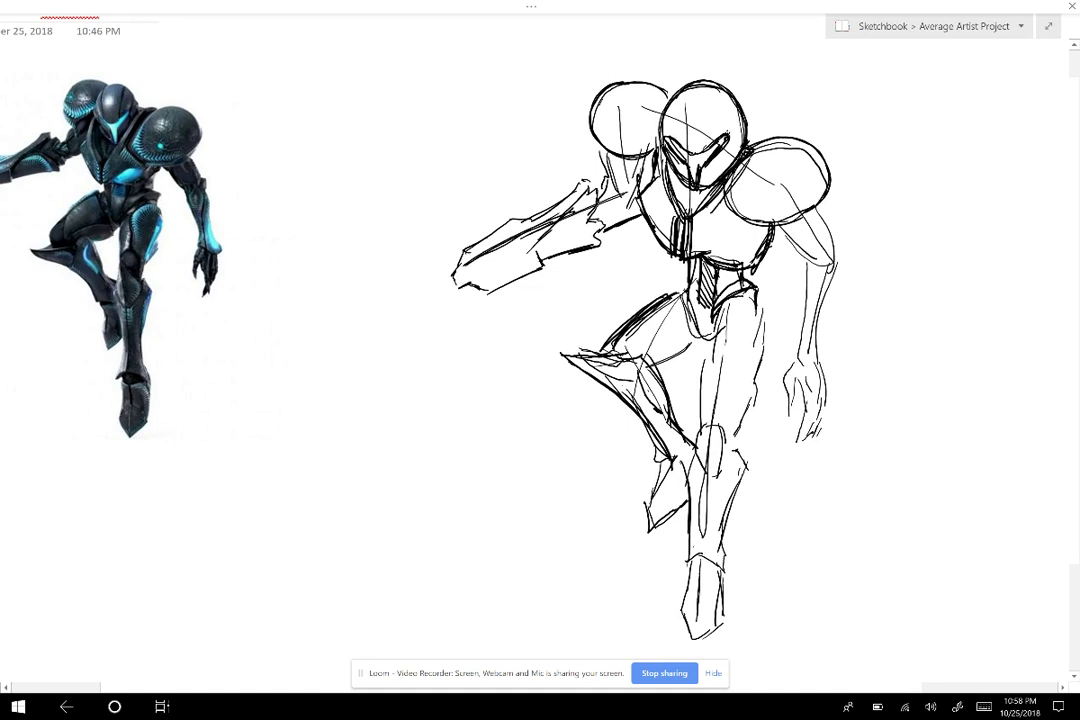
mouse_move(646, 372)
left_mouse_down()
mouse_move(640, 404)
mouse_move(655, 410)
left_mouse_up()
left_click_drag(635, 371, 646, 407)
- Redraw the standing leg's thigh armor with bold contours and an angular edge above the knee
scroll(640, 360, "right", 1)
scroll(640, 360, "down", 1)
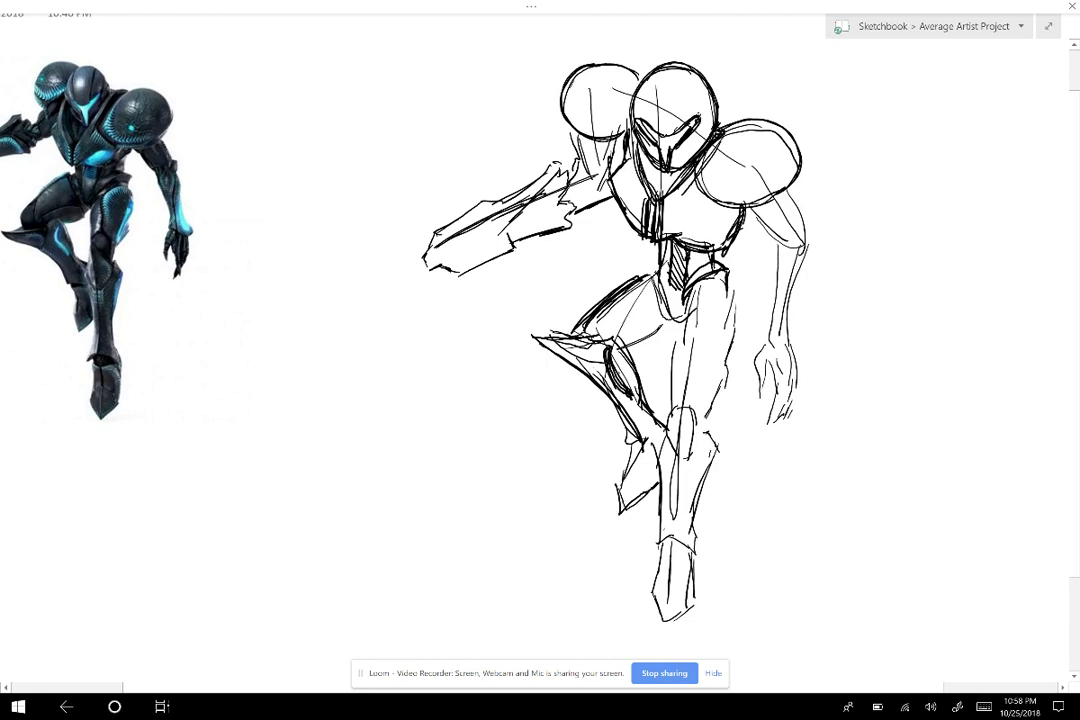
mouse_move(682, 315)
left_mouse_down()
mouse_move(676, 396)
mouse_move(699, 280)
mouse_move(684, 391)
mouse_move(673, 397)
mouse_move(705, 408)
mouse_move(719, 390)
mouse_move(732, 366)
mouse_move(734, 285)
mouse_move(730, 361)
left_mouse_up()
left_click_drag(734, 308, 727, 271)
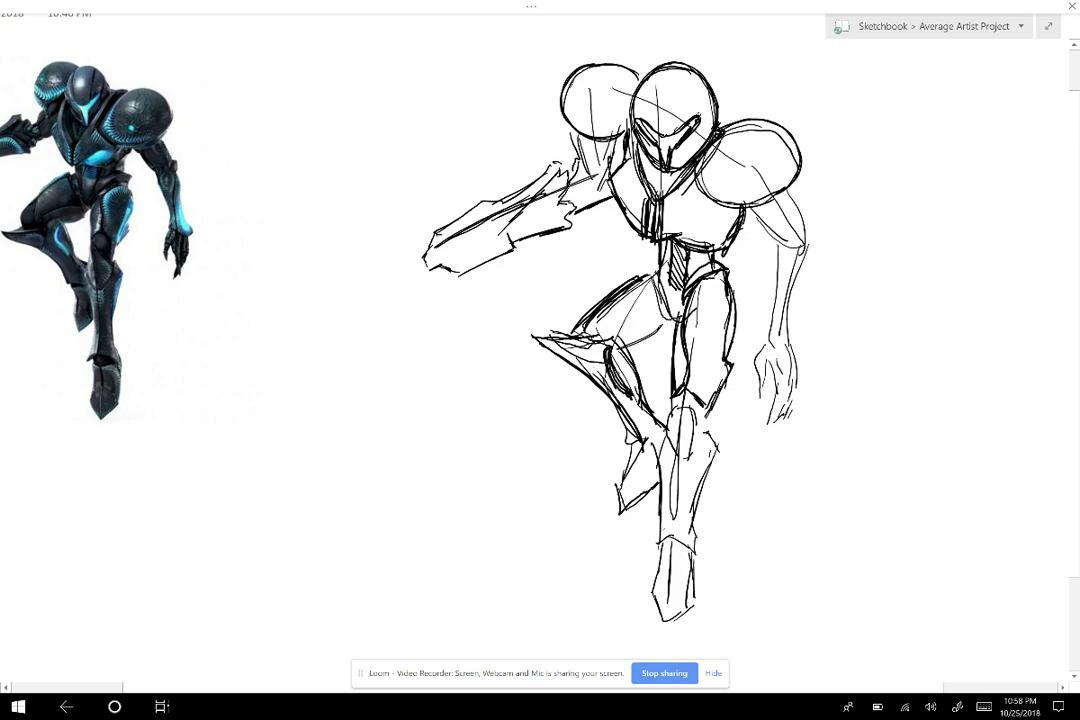
- Draw the standing leg's oval kneecap, flared shin guard and pointed boot in bold, and darken the raised foot
mouse_move(678, 410)
left_mouse_down()
mouse_move(689, 460)
mouse_move(668, 536)
left_mouse_up()
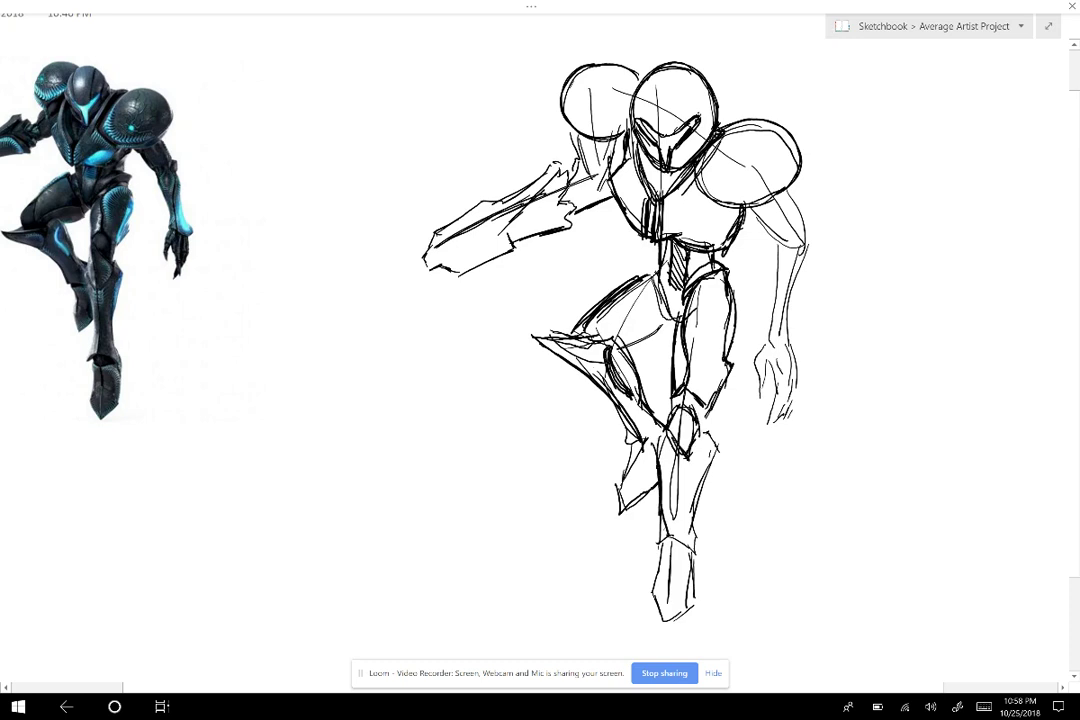
mouse_move(658, 448)
left_mouse_down()
mouse_move(652, 546)
mouse_move(656, 445)
mouse_move(657, 454)
left_mouse_up()
mouse_move(658, 424)
left_mouse_down()
mouse_move(684, 457)
mouse_move(710, 437)
mouse_move(717, 450)
mouse_move(693, 464)
left_mouse_up()
mouse_move(709, 453)
left_mouse_down()
mouse_move(694, 464)
mouse_move(689, 519)
mouse_move(702, 560)
mouse_move(651, 541)
left_mouse_up()
mouse_move(672, 534)
left_mouse_down()
mouse_move(696, 550)
mouse_move(689, 600)
left_mouse_up()
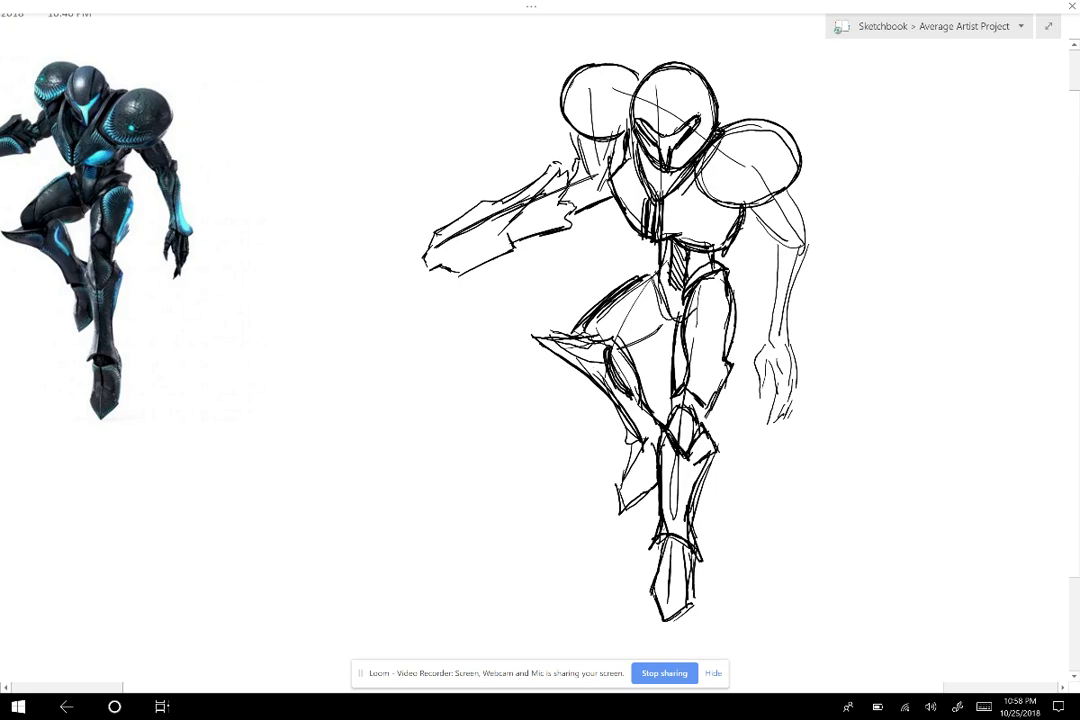
mouse_move(640, 447)
left_mouse_down()
mouse_move(621, 510)
mouse_move(656, 475)
mouse_move(625, 440)
mouse_move(619, 402)
mouse_move(655, 441)
left_mouse_up()
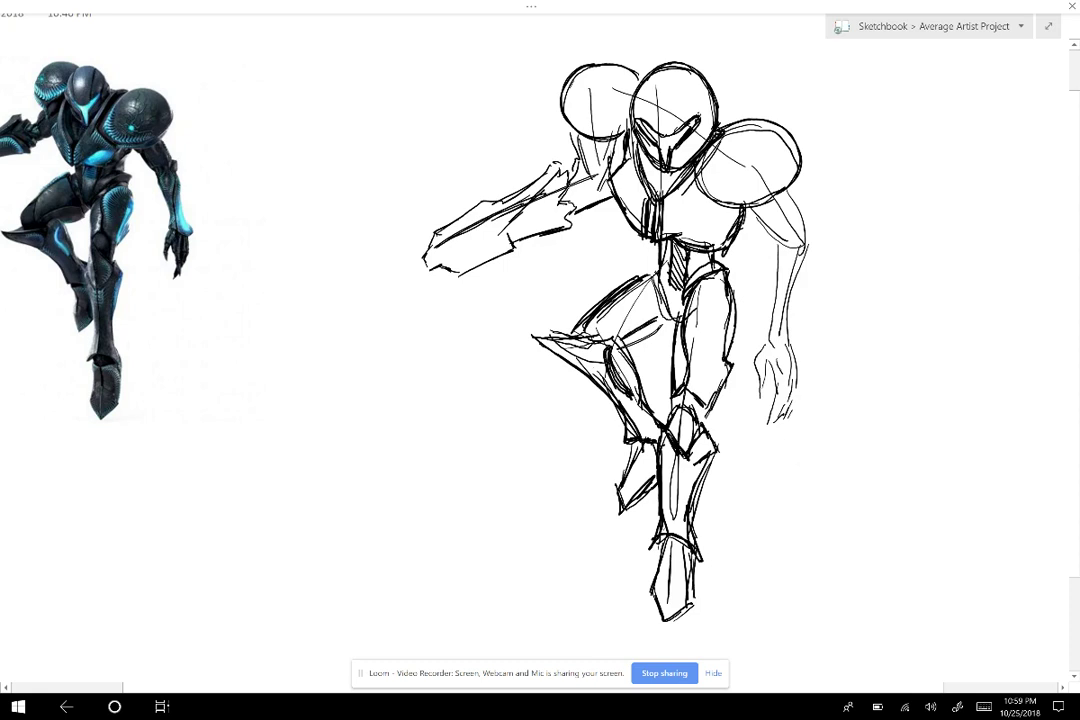
- Outline the lowered arm with bold strokes from the shoulder orb to the wrist, with a rounded elbow guard
left_click_drag(745, 207, 788, 252)
left_click_drag(785, 188, 806, 249)
mouse_move(804, 243)
left_mouse_down()
mouse_move(807, 266)
mouse_move(775, 268)
mouse_move(760, 351)
mouse_move(780, 248)
mouse_move(789, 331)
left_mouse_up()
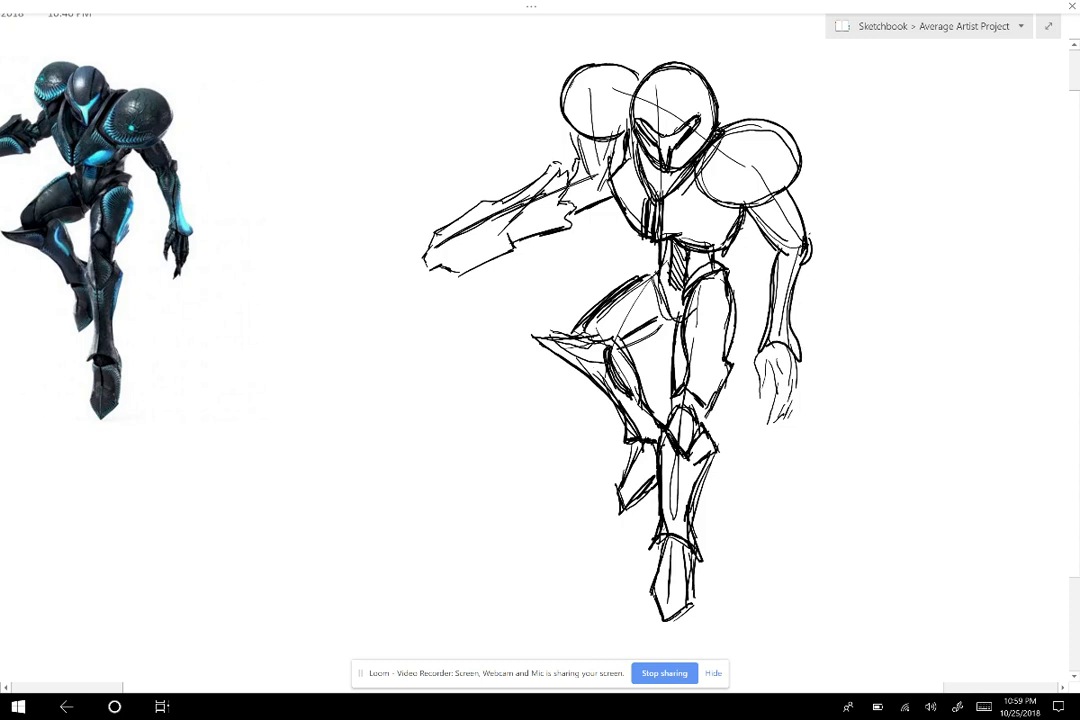
- Define the lowered hand with a bold outline, a separate thumb and pointed fingers
scroll(540, 330, "down", 1)
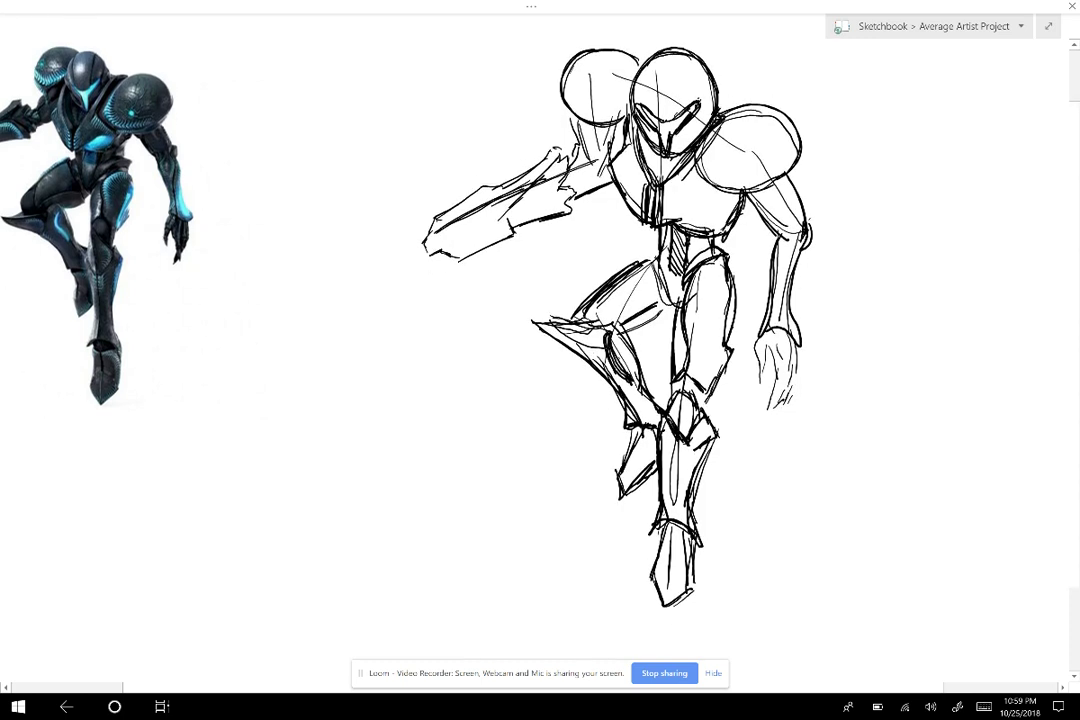
mouse_move(759, 336)
left_mouse_down()
mouse_move(760, 380)
mouse_move(766, 347)
mouse_move(775, 369)
left_mouse_up()
mouse_move(653, 309)
left_mouse_down()
mouse_move(661, 344)
mouse_move(658, 331)
left_mouse_up()
left_click_drag(655, 303, 654, 346)
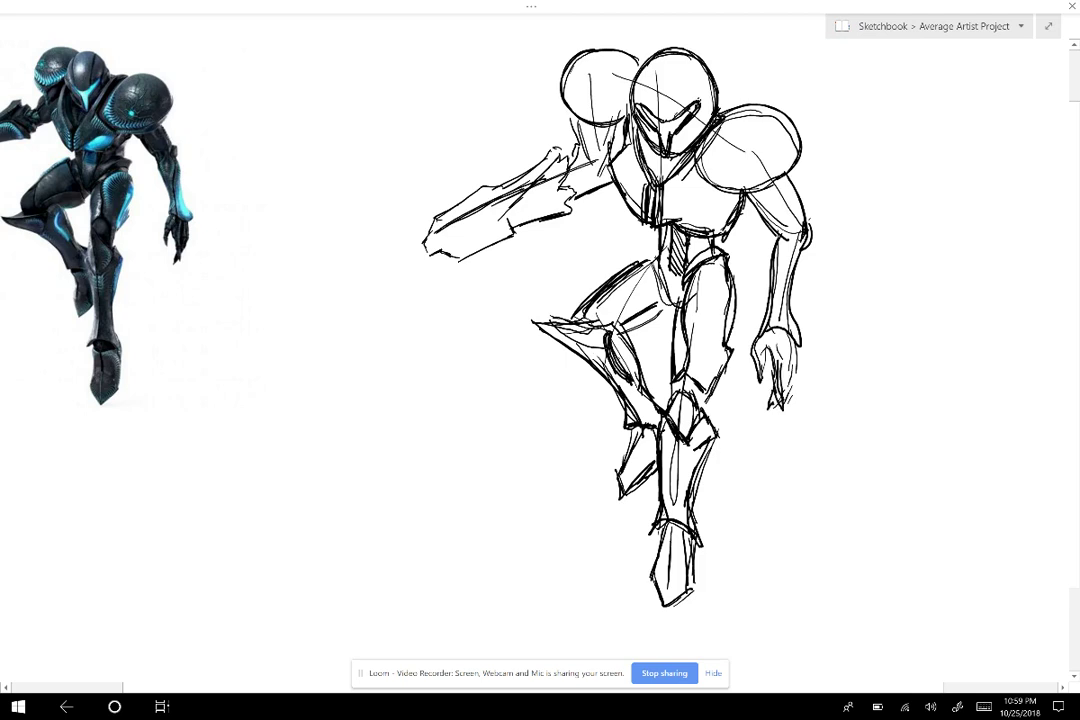
mouse_move(789, 391)
left_mouse_down()
mouse_move(784, 400)
mouse_move(797, 342)
mouse_move(788, 364)
left_mouse_up()
left_click_drag(663, 297, 666, 308)
- Darken the upper arm and elbow behind the arm cannon, and add lengthwise panel lines and a ribbed plate to the cannon
left_click_drag(586, 122, 592, 162)
left_click_drag(592, 157, 571, 168)
mouse_move(582, 158)
left_mouse_down()
mouse_move(565, 168)
mouse_move(608, 185)
left_mouse_up()
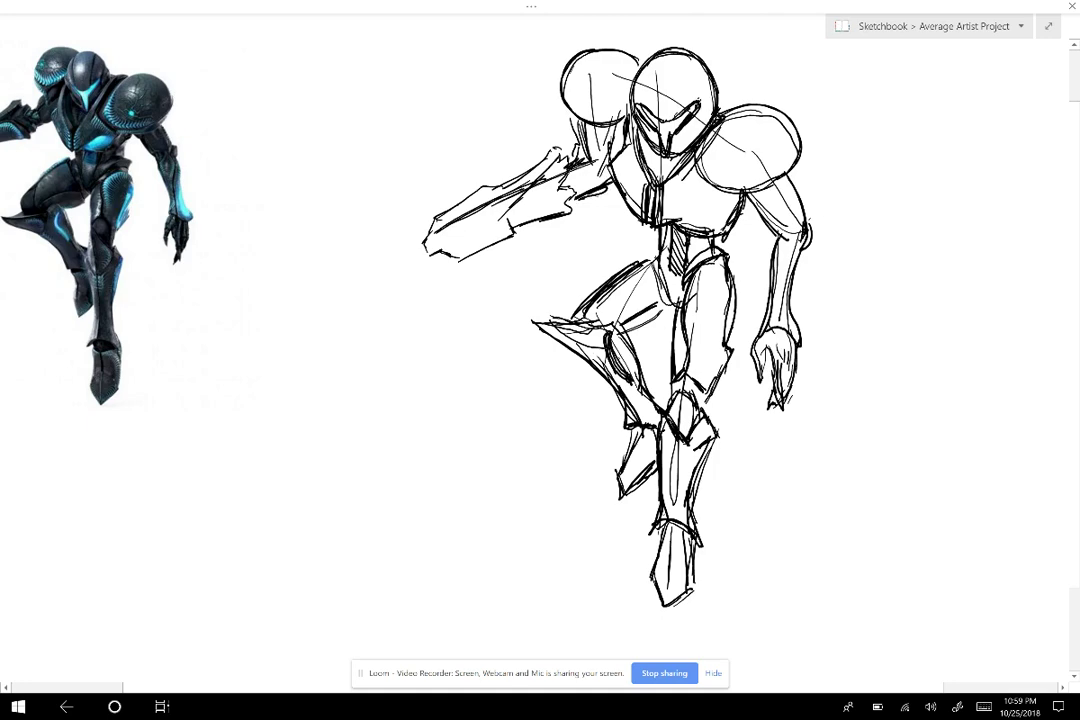
left_click_drag(578, 119, 584, 149)
scroll(540, 340, "left", 2)
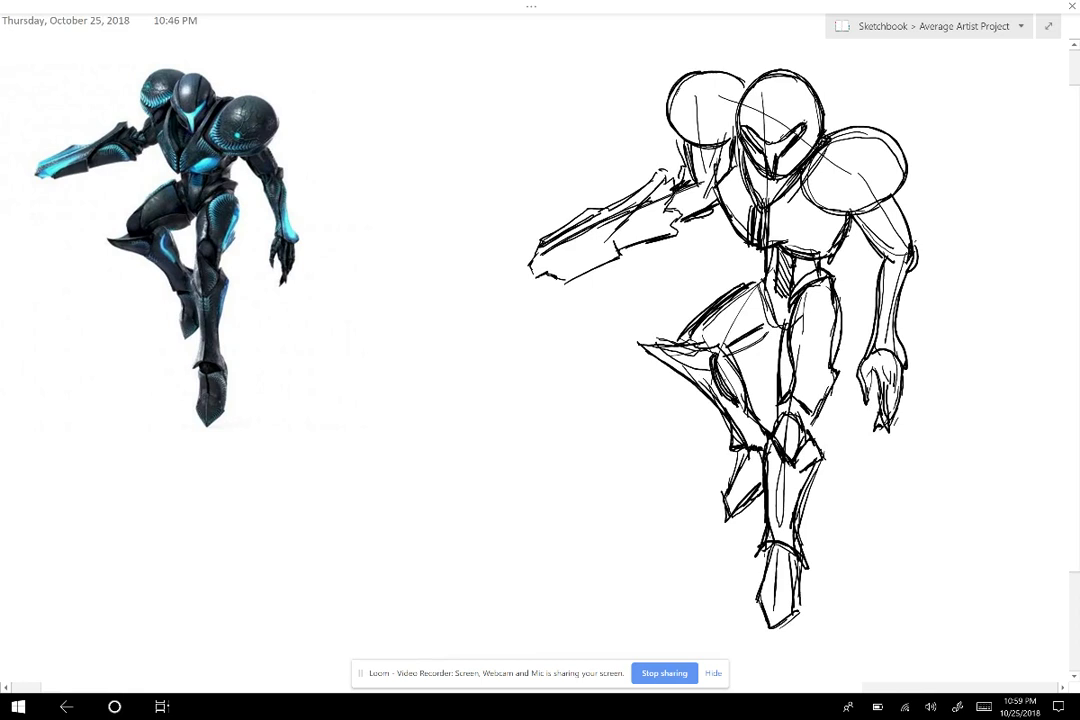
left_click_drag(540, 264, 615, 227)
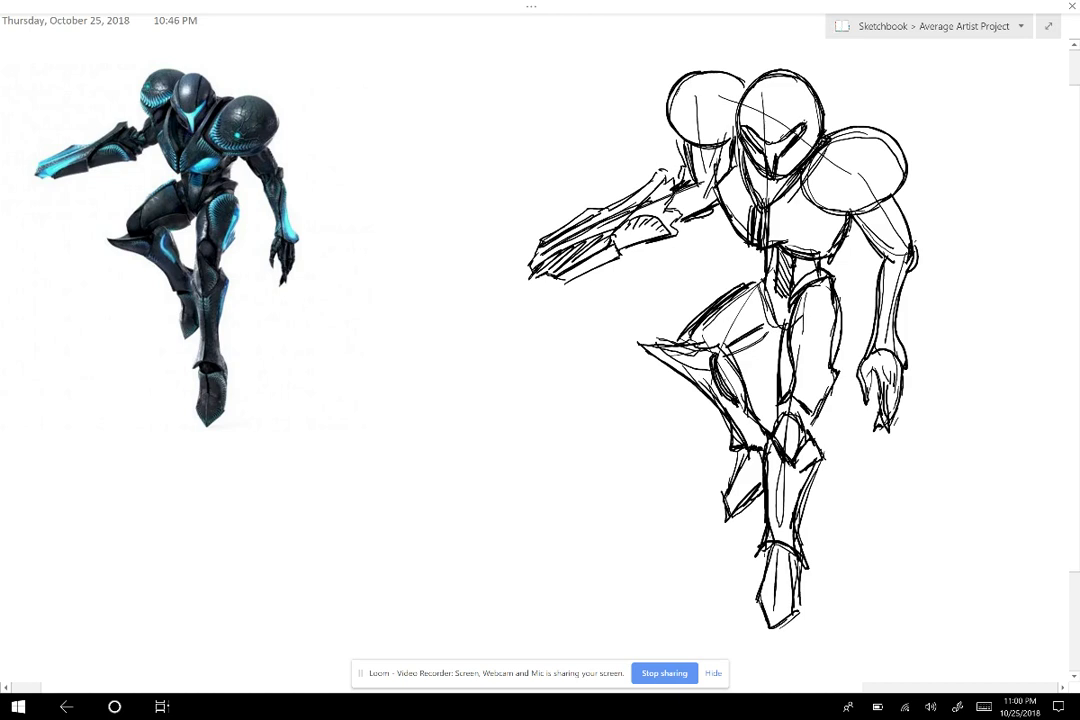
left_click(796, 136)
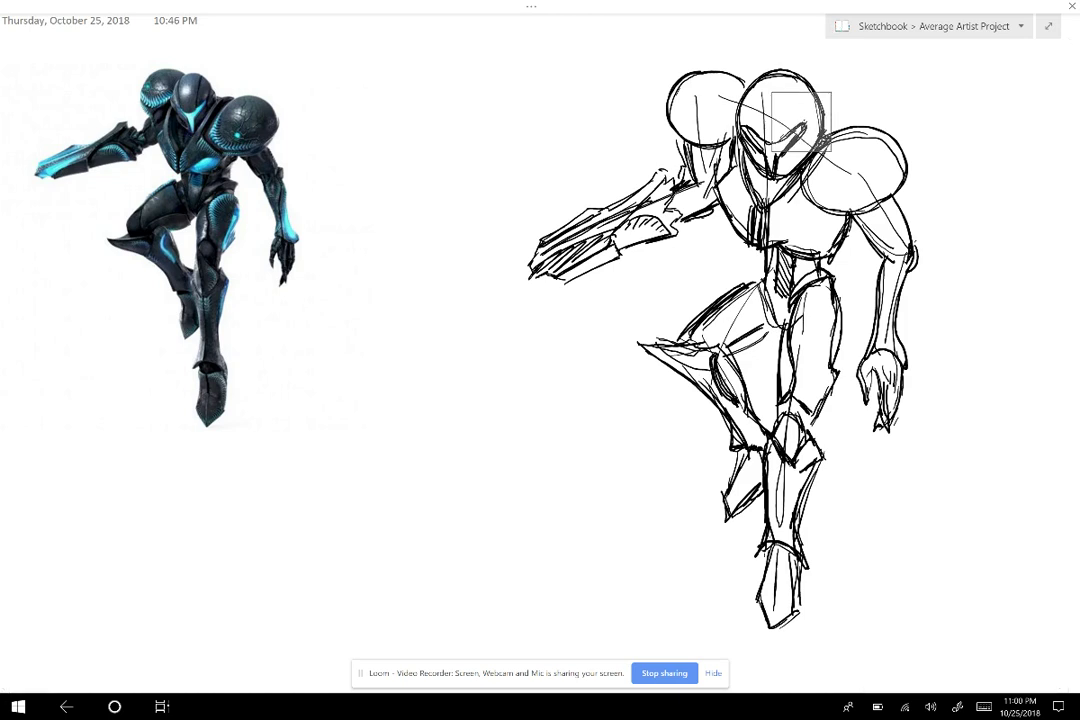
right_click(801, 122)
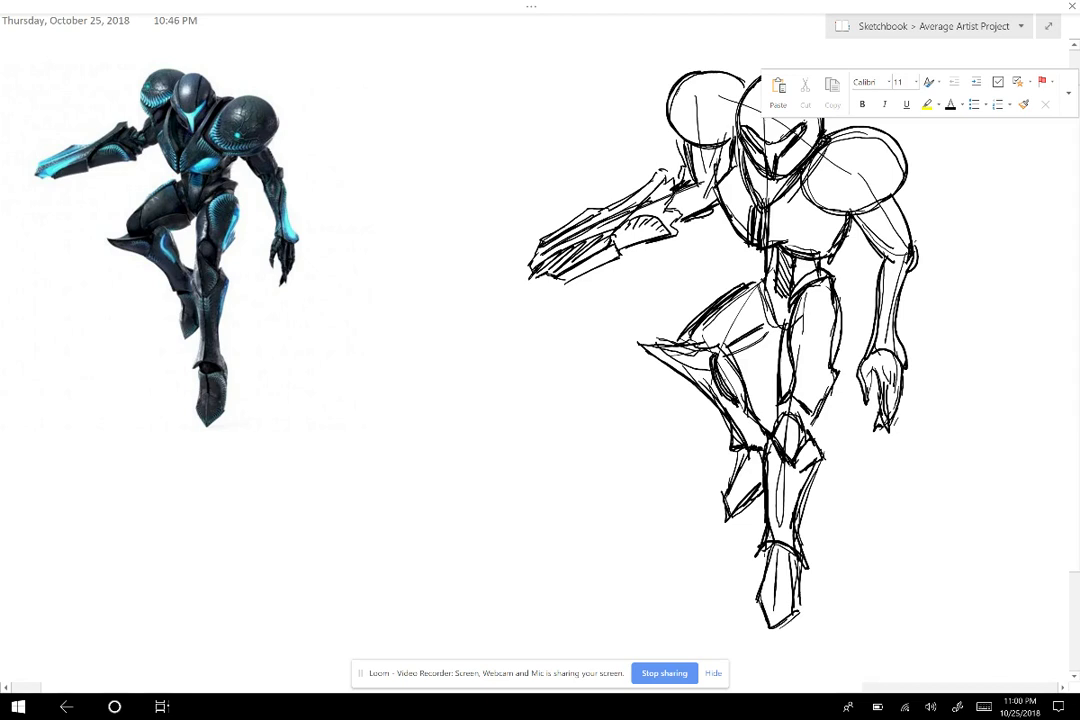
left_click(970, 258)
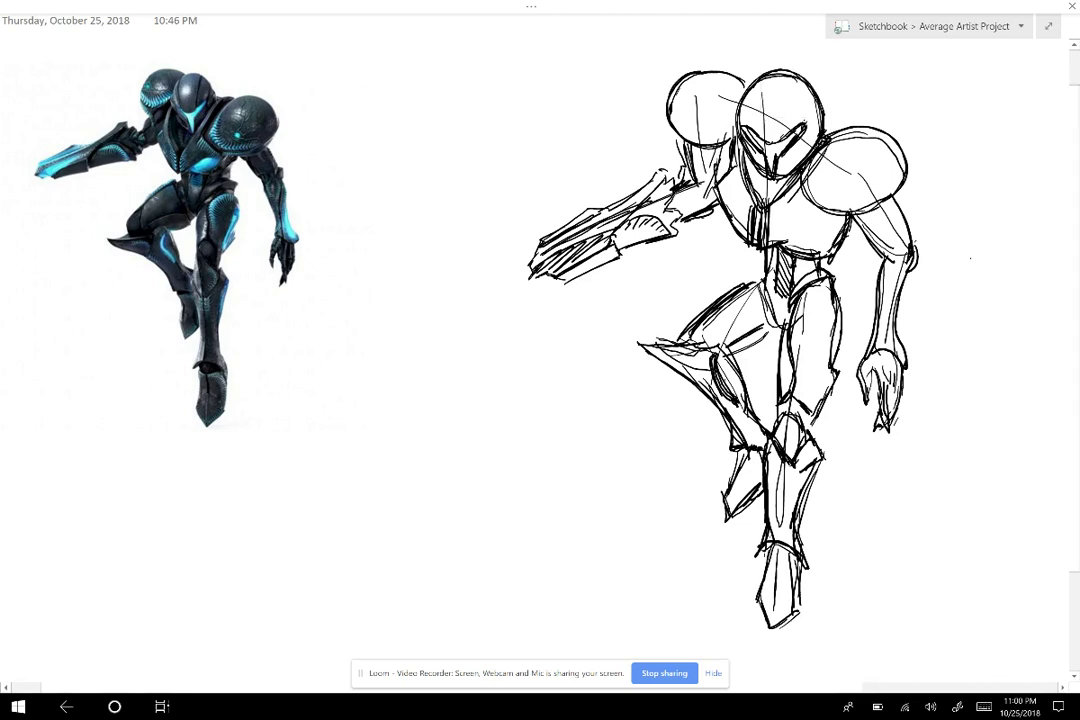
- Add a curved row of small ovals along the lower part of both shoulder orbs
mouse_move(671, 107)
left_mouse_down()
mouse_move(695, 129)
mouse_move(737, 114)
left_mouse_up()
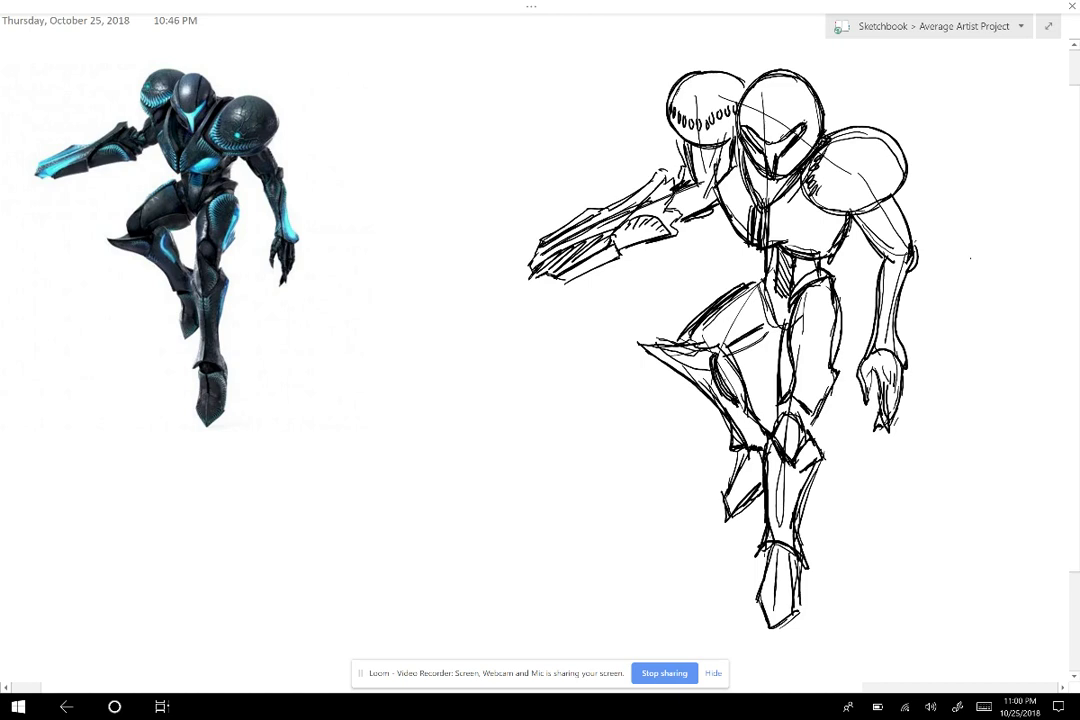
mouse_move(818, 186)
left_mouse_down()
mouse_move(837, 204)
mouse_move(840, 193)
mouse_move(844, 203)
mouse_move(871, 195)
left_mouse_up()
right_click(1047, 263)
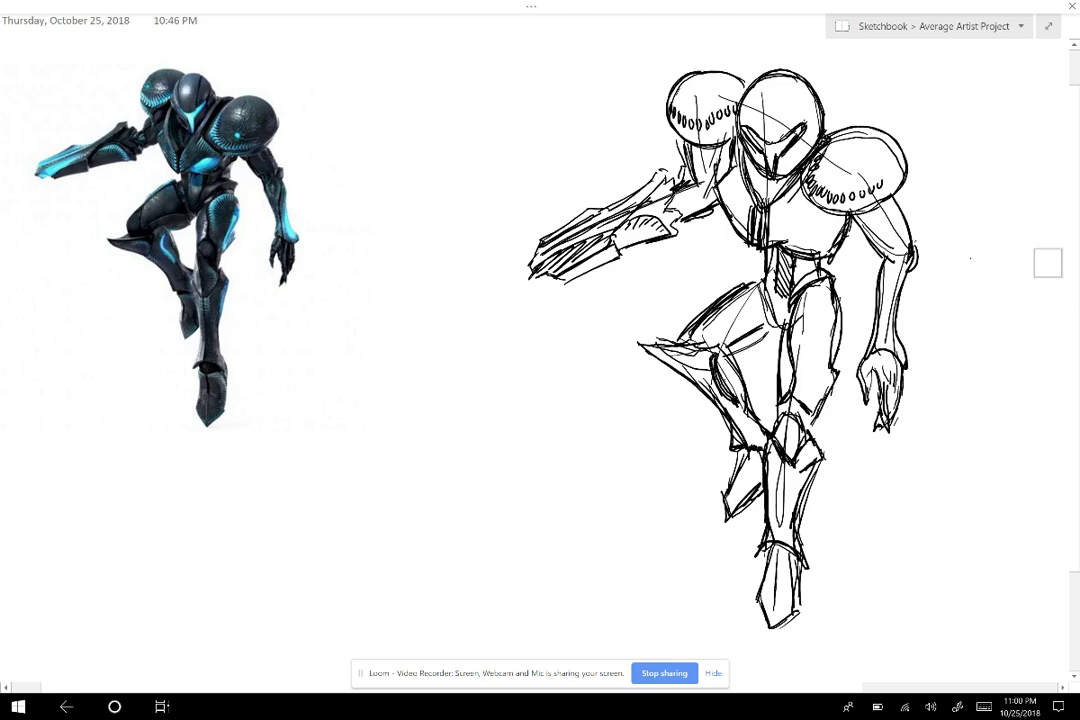
- Draw a rounded panel on the lower chest and add side panel lines to the standing leg's thigh and shin
scroll(540, 350, "down", 2)
left_click_drag(1072, 172, 979, 268)
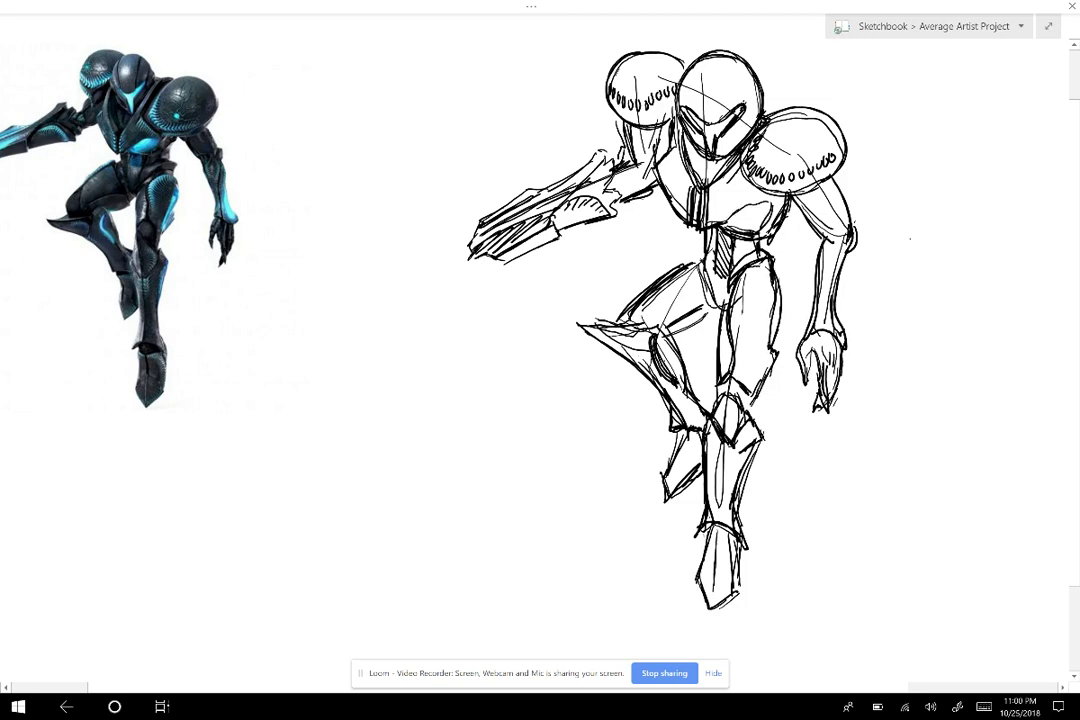
mouse_move(775, 285)
left_mouse_down()
mouse_move(765, 347)
mouse_move(775, 330)
left_mouse_up()
left_click_drag(778, 279, 776, 316)
left_click_drag(748, 447, 739, 488)
mouse_move(756, 437)
left_mouse_down()
mouse_move(748, 468)
mouse_move(737, 449)
left_mouse_up()
- Draw two curved panel lines on the helmet running from the crown down to the visor
scroll(540, 330, "up", 1)
scroll(540, 330, "left", 1)
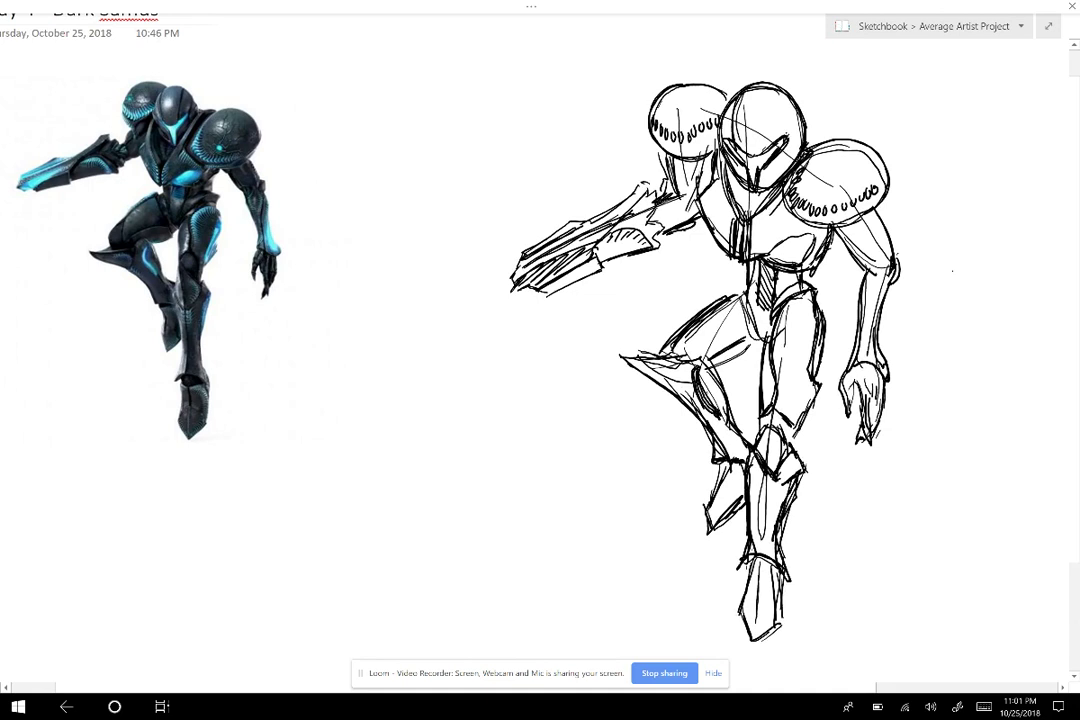
left_click_drag(773, 92, 772, 151)
mouse_move(769, 97)
left_mouse_down()
mouse_move(769, 150)
mouse_move(736, 113)
mouse_move(736, 145)
left_mouse_up()
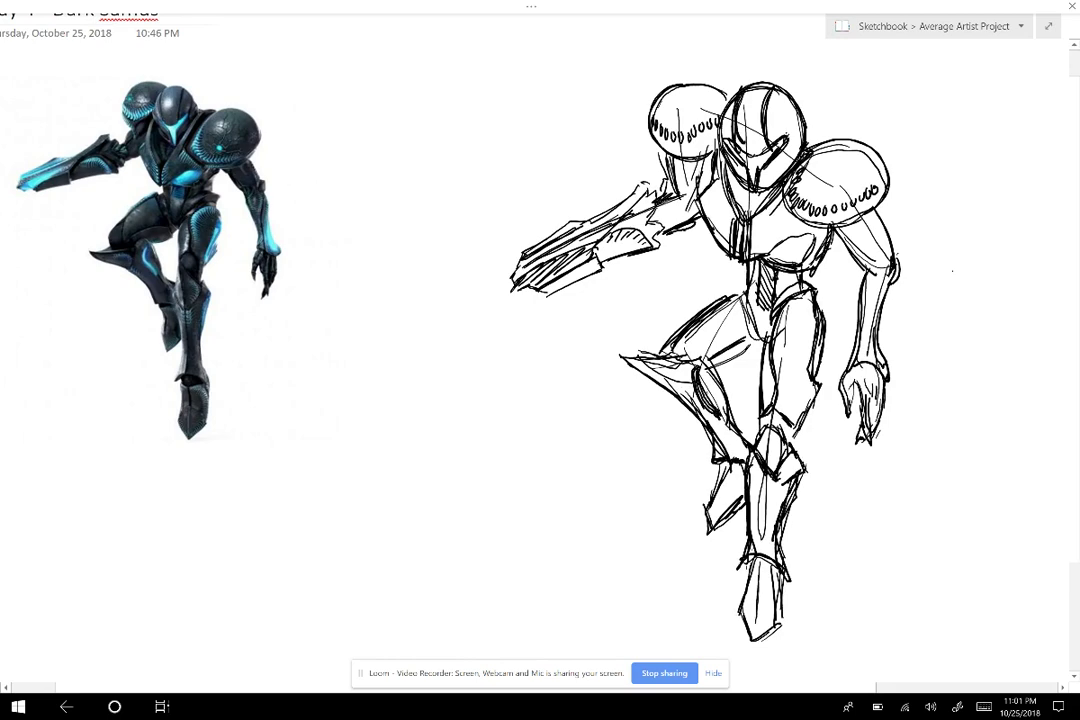
- Reinforce the outlines of the arm cannon and the lowered forearm
scroll(540, 340, "right", 1)
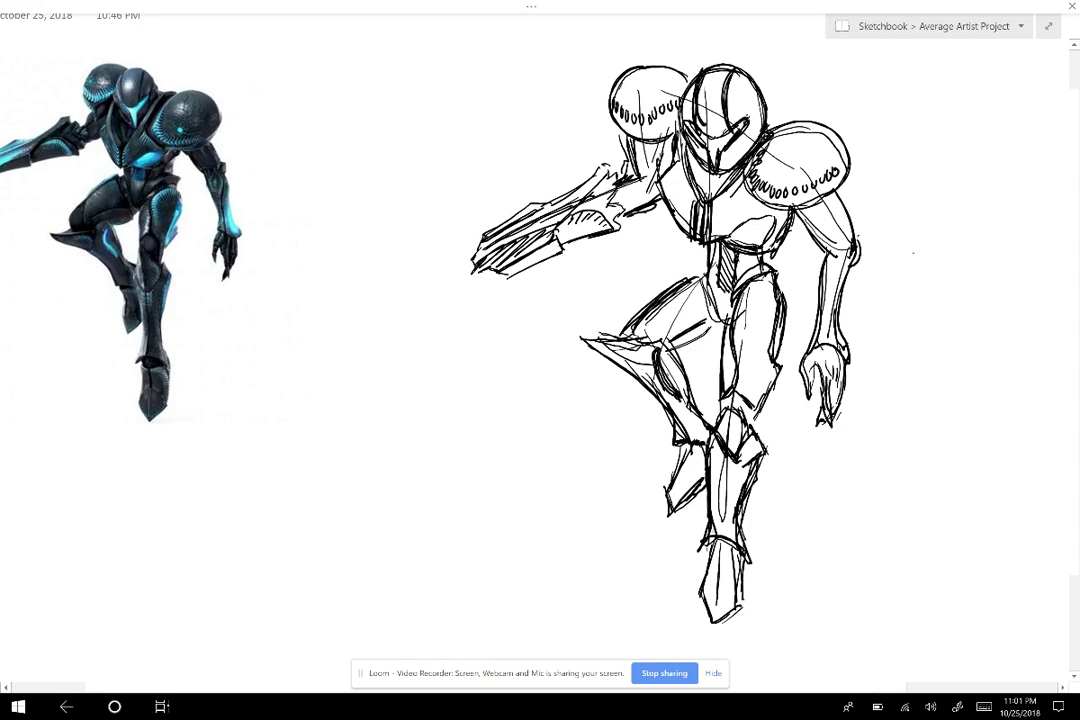
scroll(540, 340, "down", 2)
scroll(540, 340, "right", 1)
scroll(540, 340, "down", 1)
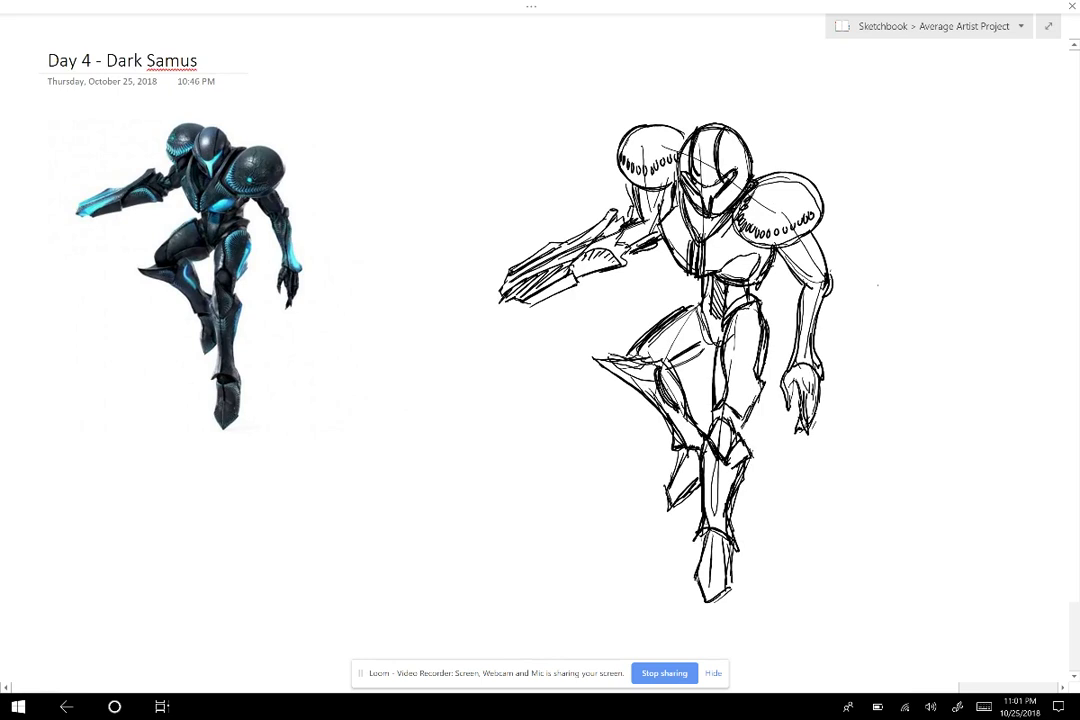
mouse_move(604, 216)
left_mouse_down()
mouse_move(567, 244)
mouse_move(543, 243)
mouse_move(508, 281)
left_mouse_up()
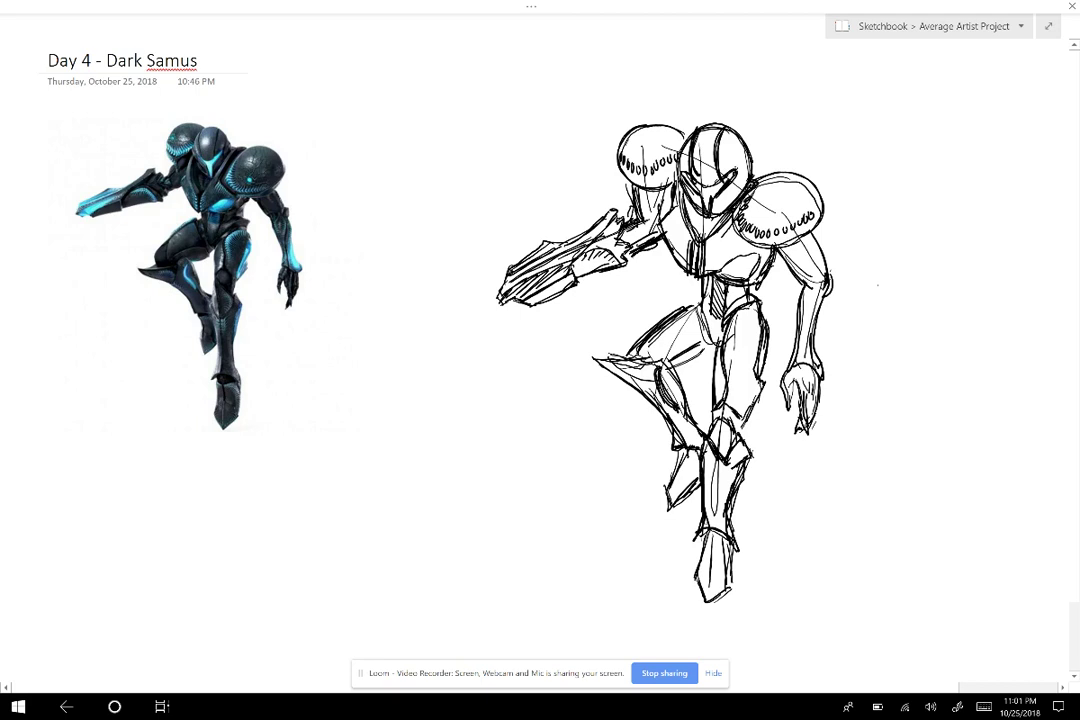
left_click_drag(803, 289, 790, 369)
mouse_move(827, 292)
left_mouse_down()
mouse_move(812, 348)
mouse_move(820, 384)
mouse_move(794, 365)
left_mouse_up()
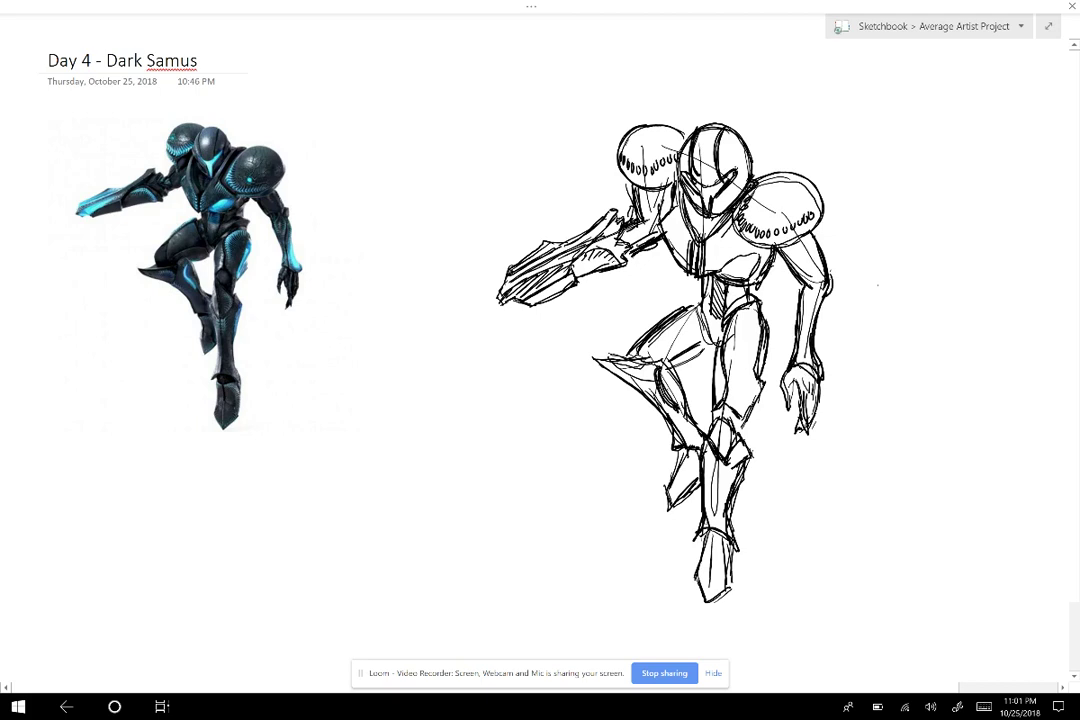
- Thicken the raised leg's knee spike edge and the outline of its pointed foot
mouse_move(607, 365)
left_mouse_down()
mouse_move(643, 391)
mouse_move(677, 361)
left_mouse_up()
left_click_drag(683, 450, 668, 510)
left_click_drag(668, 510, 699, 482)
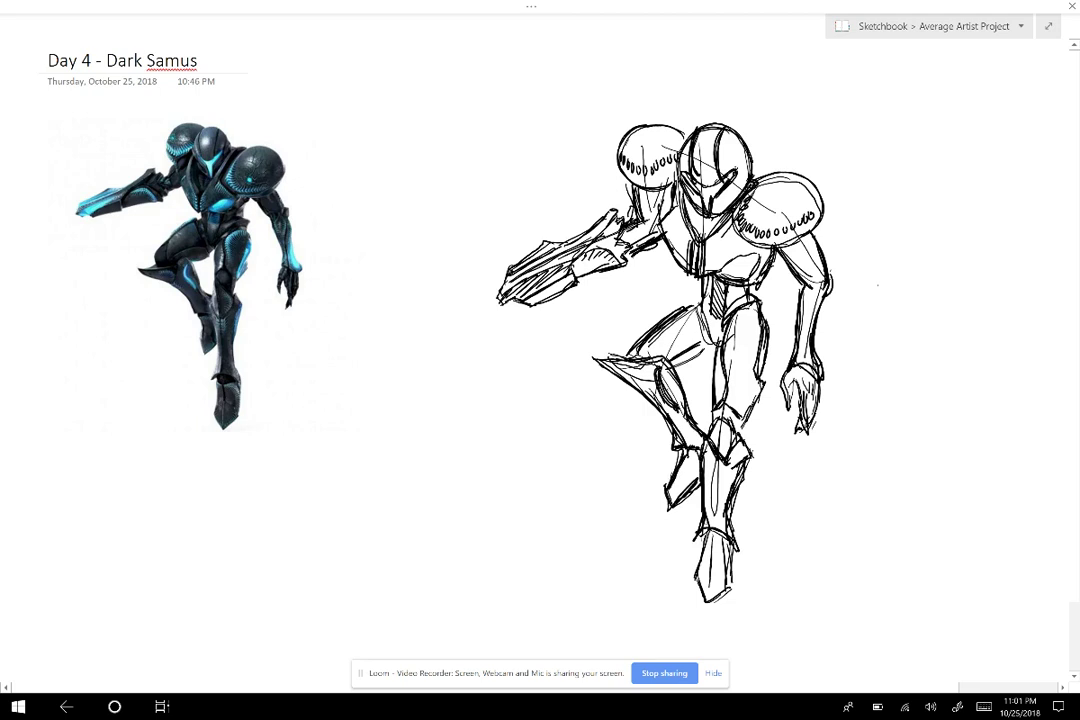
- Thicken the outlines of the standing leg's boot and thigh armor
mouse_move(704, 532)
left_mouse_down()
mouse_move(695, 574)
mouse_move(709, 601)
mouse_move(734, 583)
left_mouse_up()
left_click_drag(750, 409, 740, 432)
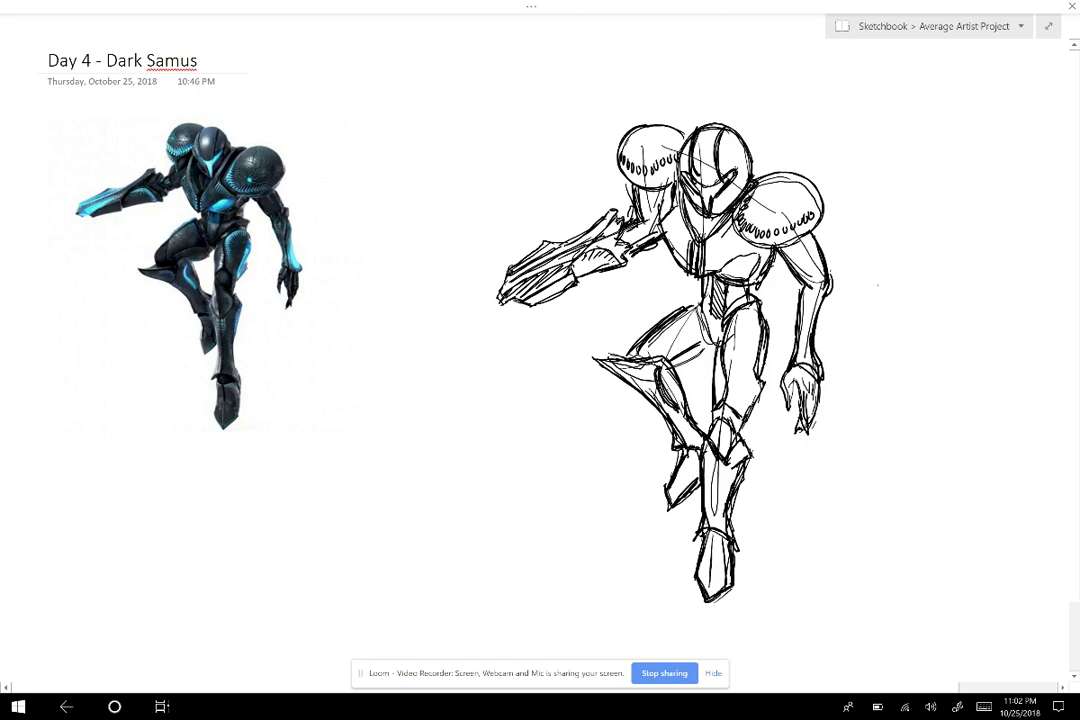
left_click_drag(759, 388, 741, 430)
mouse_move(712, 346)
left_mouse_down()
mouse_move(715, 425)
mouse_move(711, 385)
left_mouse_up()
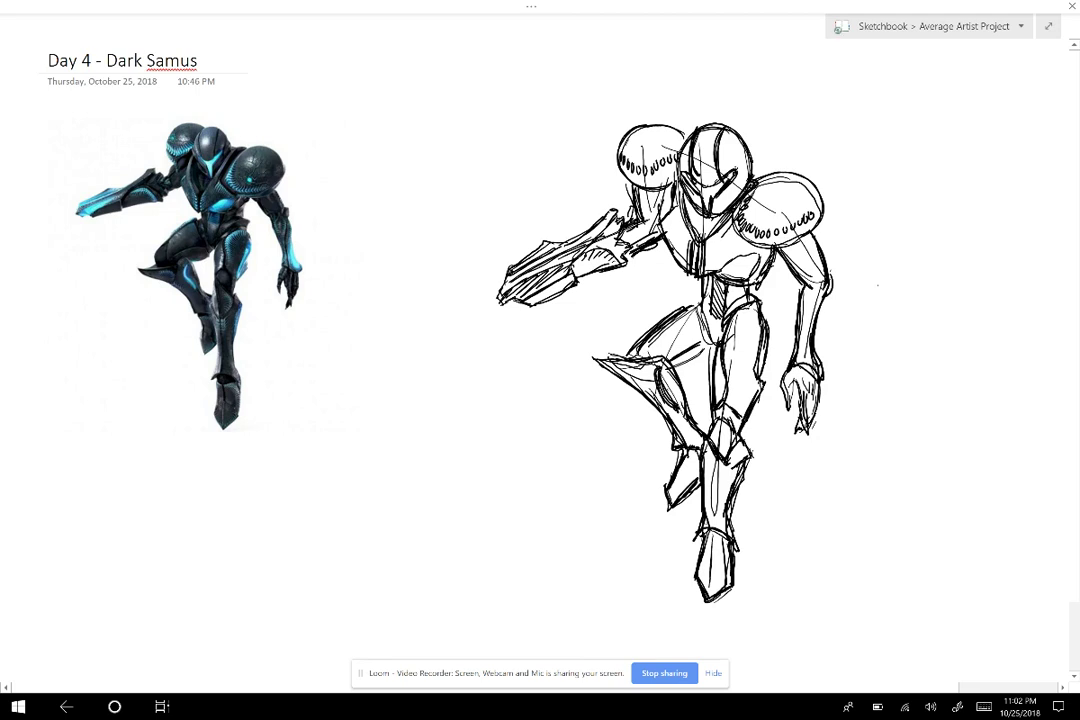
- Thicken the outlines of the pelvis armor and the raised thigh down to its knee
left_click_drag(697, 303, 713, 343)
left_click_drag(703, 281, 706, 295)
left_click_drag(707, 341, 669, 374)
left_click_drag(684, 363, 706, 345)
left_click_drag(641, 340, 632, 355)
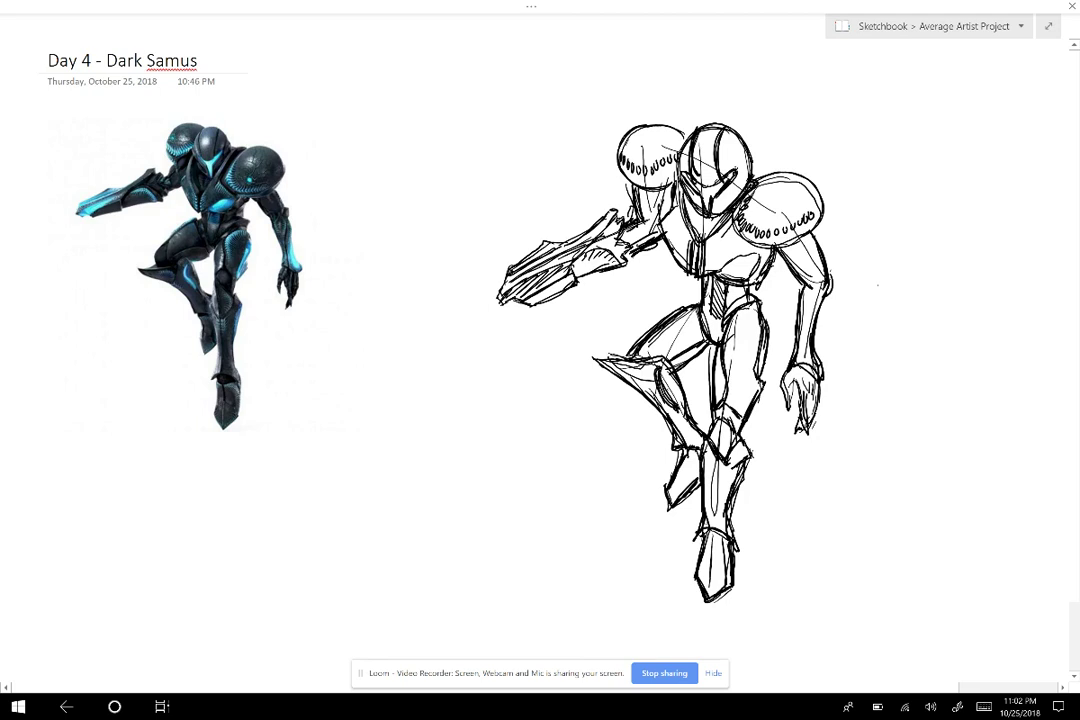
- Reinforce the round outlines of both shoulder pauldrons and the upper arm edge beneath the smaller one
mouse_move(616, 153)
left_mouse_down()
mouse_move(652, 125)
mouse_move(683, 138)
left_mouse_up()
left_click_drag(616, 154, 668, 188)
mouse_move(634, 148)
left_mouse_down()
mouse_move(679, 153)
mouse_move(690, 195)
left_mouse_up()
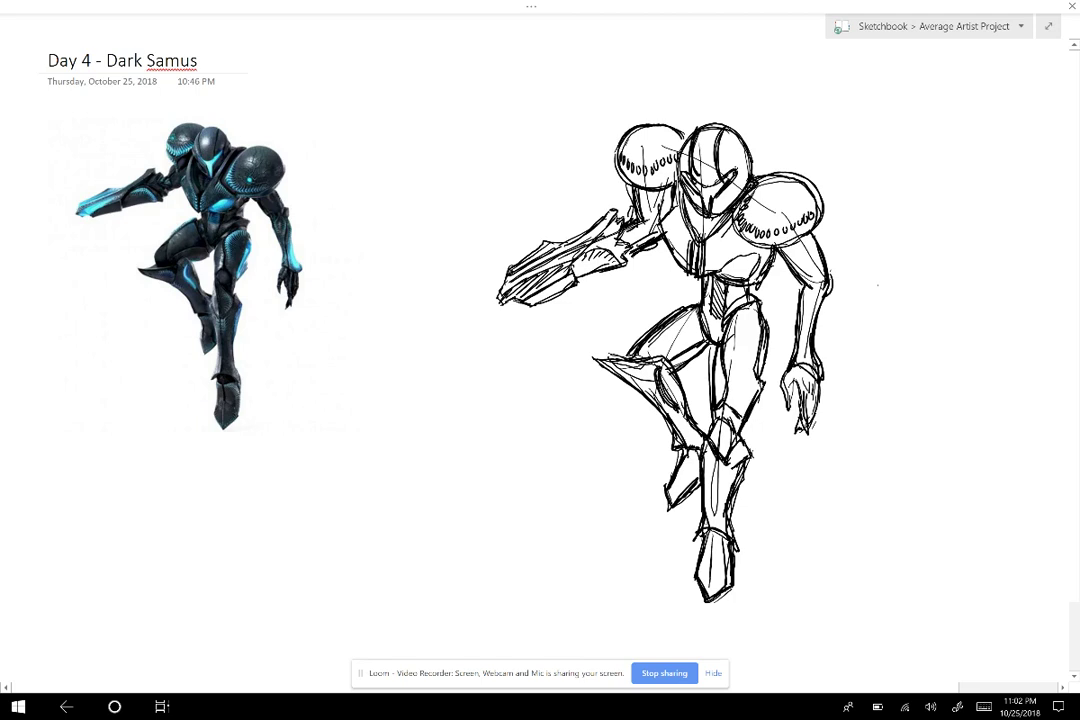
mouse_move(616, 185)
left_mouse_down()
mouse_move(666, 209)
mouse_move(685, 186)
left_mouse_up()
mouse_move(660, 144)
left_mouse_down()
mouse_move(683, 158)
mouse_move(688, 195)
left_mouse_up()
left_click_drag(815, 197, 807, 231)
left_click_drag(628, 202, 641, 212)
left_click_drag(745, 241, 760, 250)
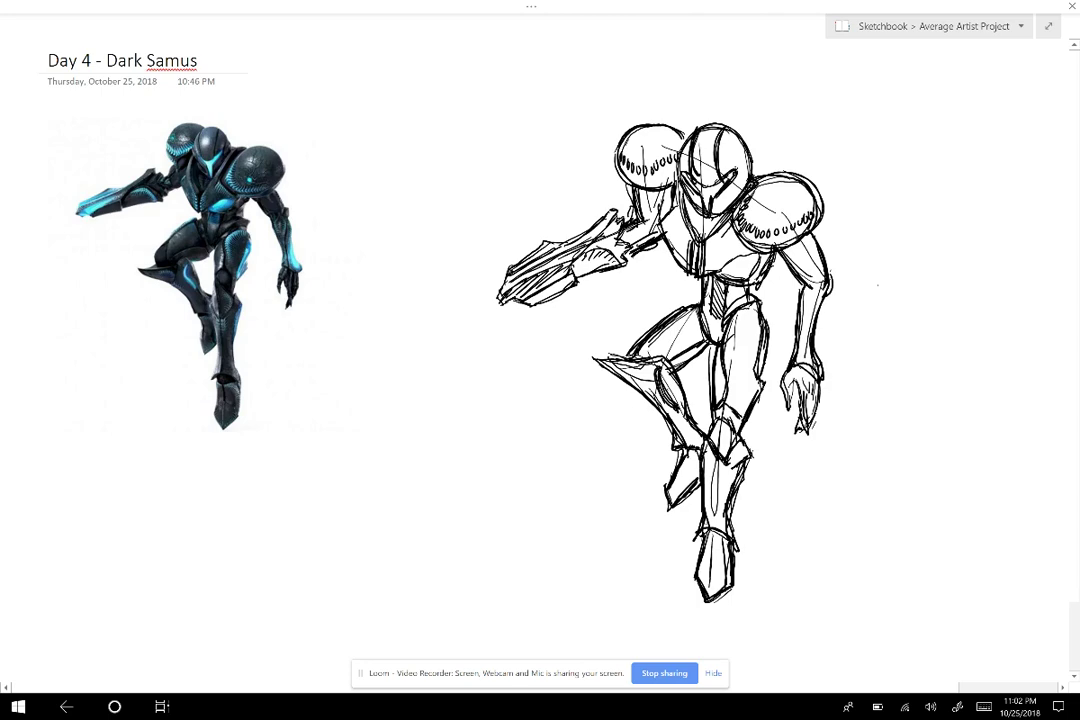
- Handwrite "O4E" beside the figure's large shoulder pauldron and circle it
scroll(540, 360, "right", 1)
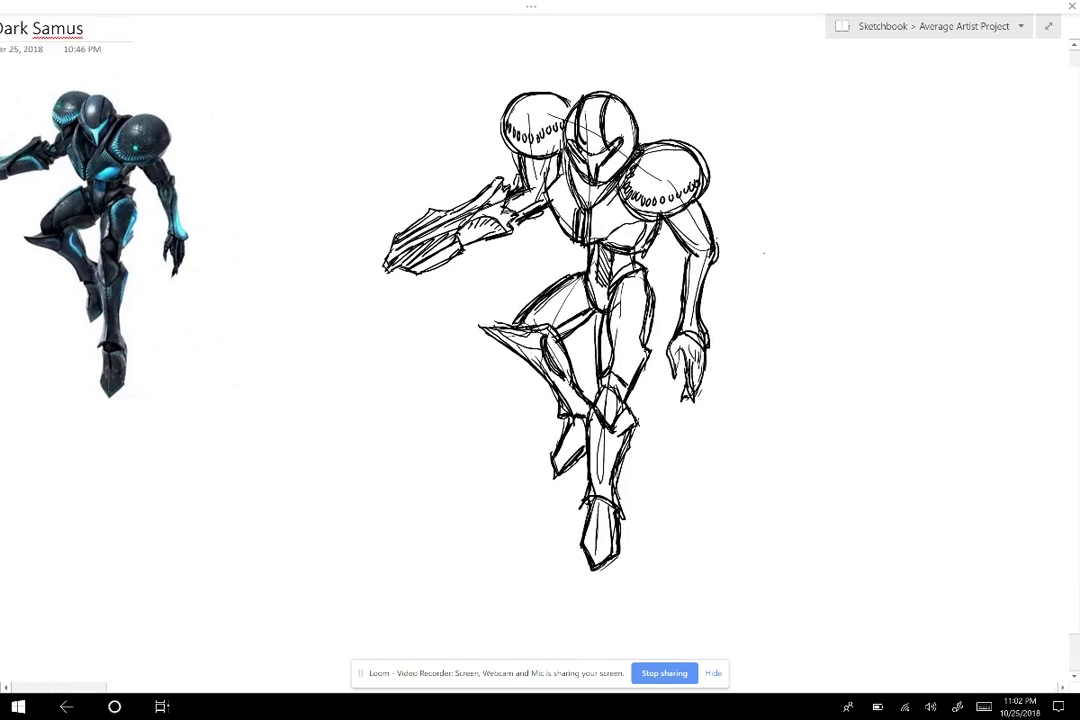
scroll(540, 360, "left", 1)
scroll(540, 360, "down", 1)
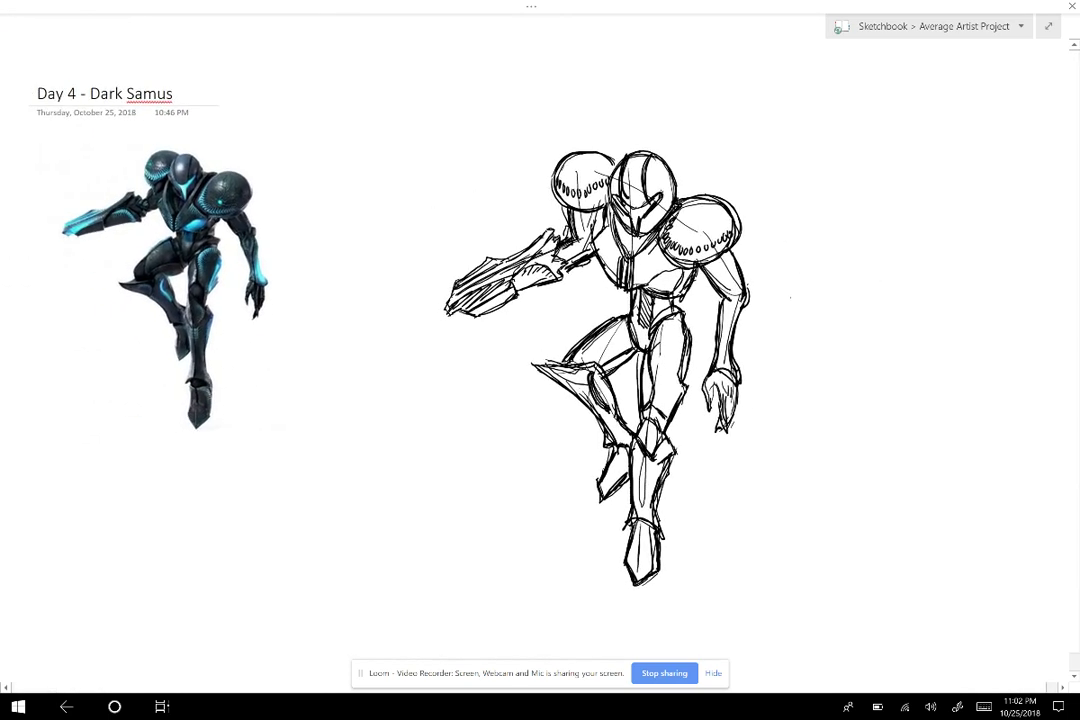
scroll(540, 360, "down", 1)
scroll(540, 330, "down", 1)
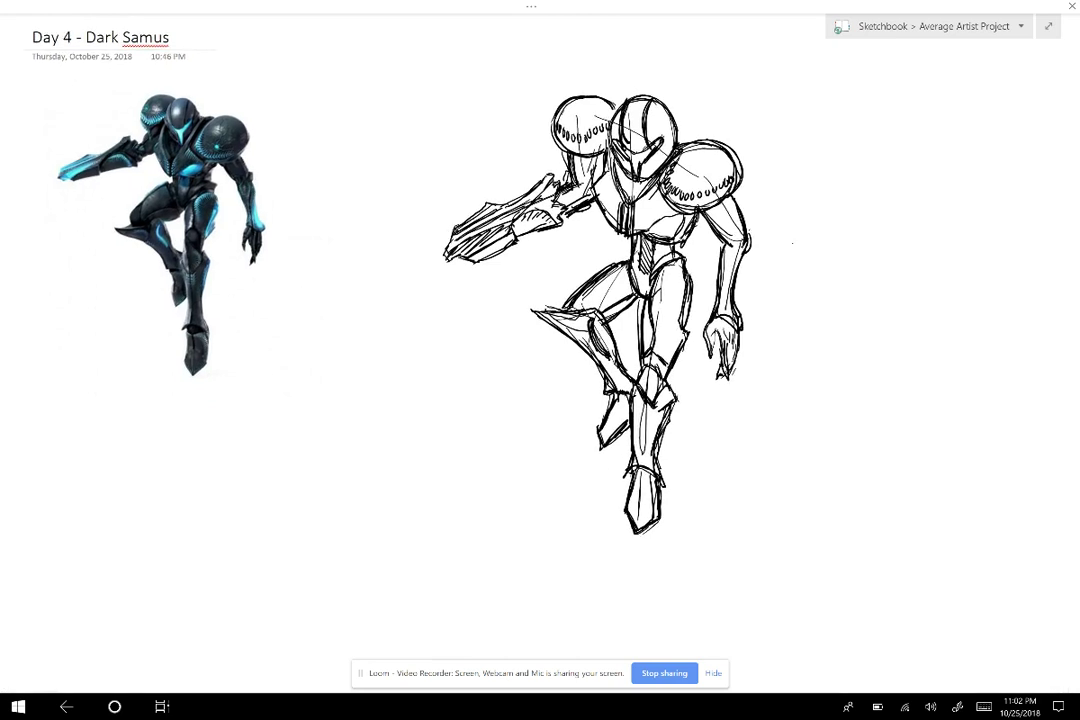
mouse_move(797, 126)
left_mouse_down()
mouse_move(795, 144)
mouse_move(798, 127)
mouse_move(821, 137)
mouse_move(818, 147)
mouse_move(840, 145)
mouse_move(838, 135)
mouse_move(775, 125)
mouse_move(857, 125)
mouse_move(830, 106)
left_mouse_up()
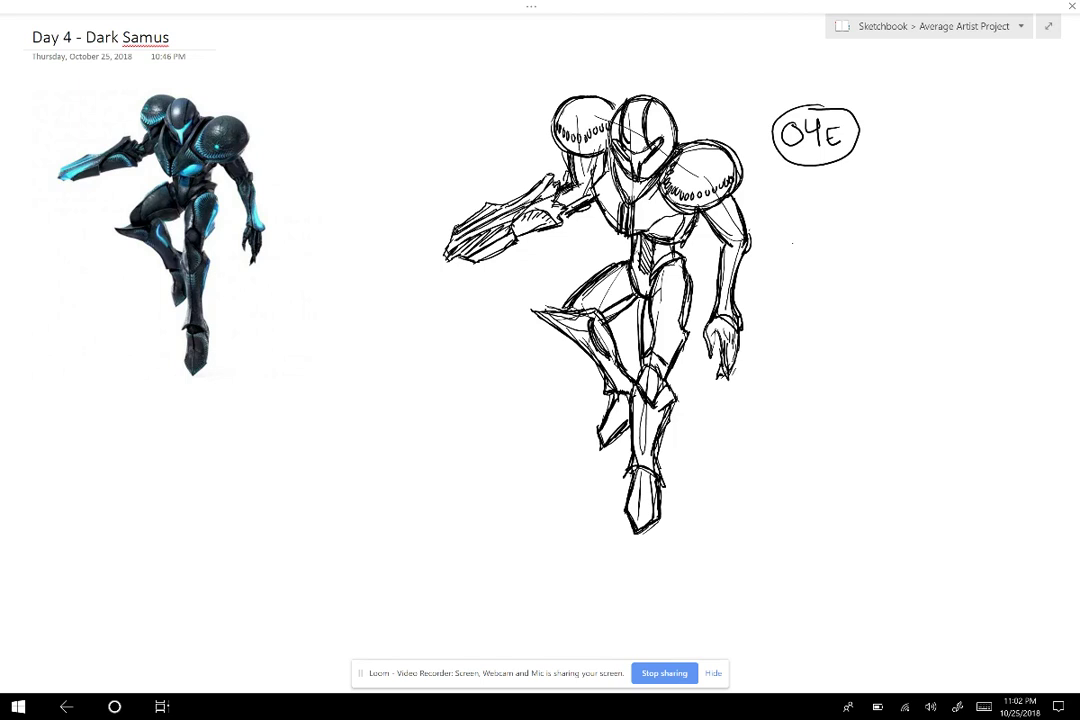
- Draw an arrow up toward the reference image, one toward the sketch's raised leg, and one downward beside the standing leg
mouse_move(226, 425)
left_mouse_down()
mouse_move(237, 408)
mouse_move(253, 423)
mouse_move(260, 505)
left_mouse_up()
left_click_drag(484, 393, 533, 357)
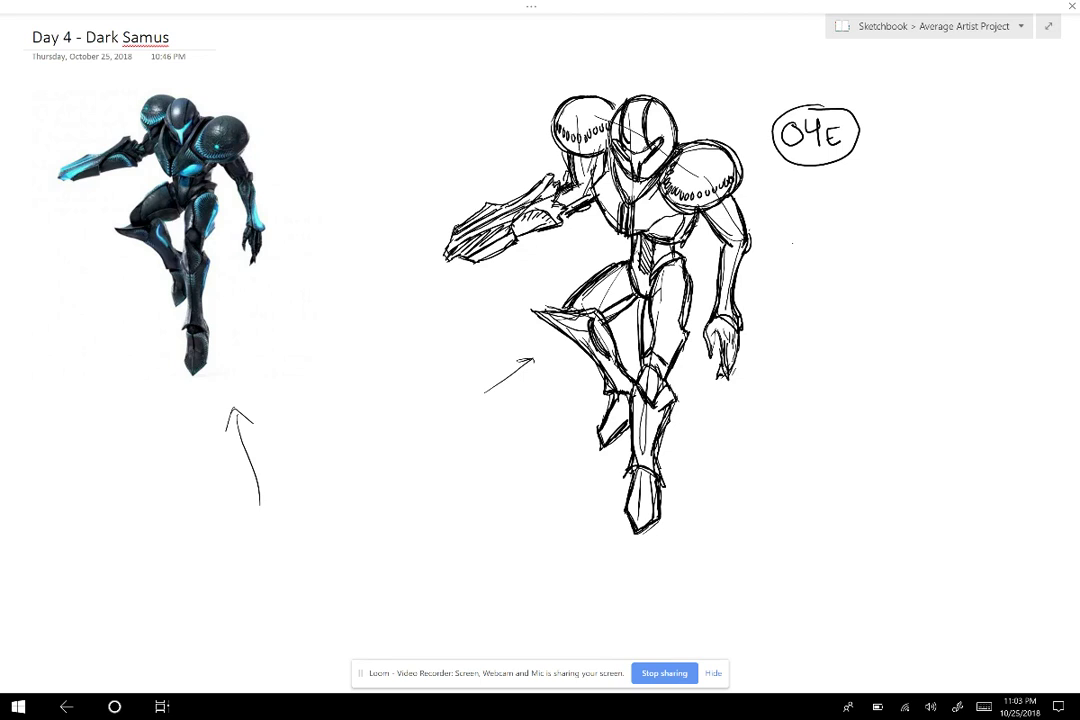
left_click_drag(708, 410, 716, 528)
- Handwrite the rating 5/10 as a fraction beyond the figure's hanging arm and frame it with a tall rectangle
mouse_move(863, 263)
left_mouse_down()
mouse_move(879, 262)
mouse_move(861, 290)
mouse_move(884, 292)
left_mouse_up()
mouse_move(866, 318)
left_mouse_down()
mouse_move(867, 339)
mouse_move(881, 319)
left_mouse_up()
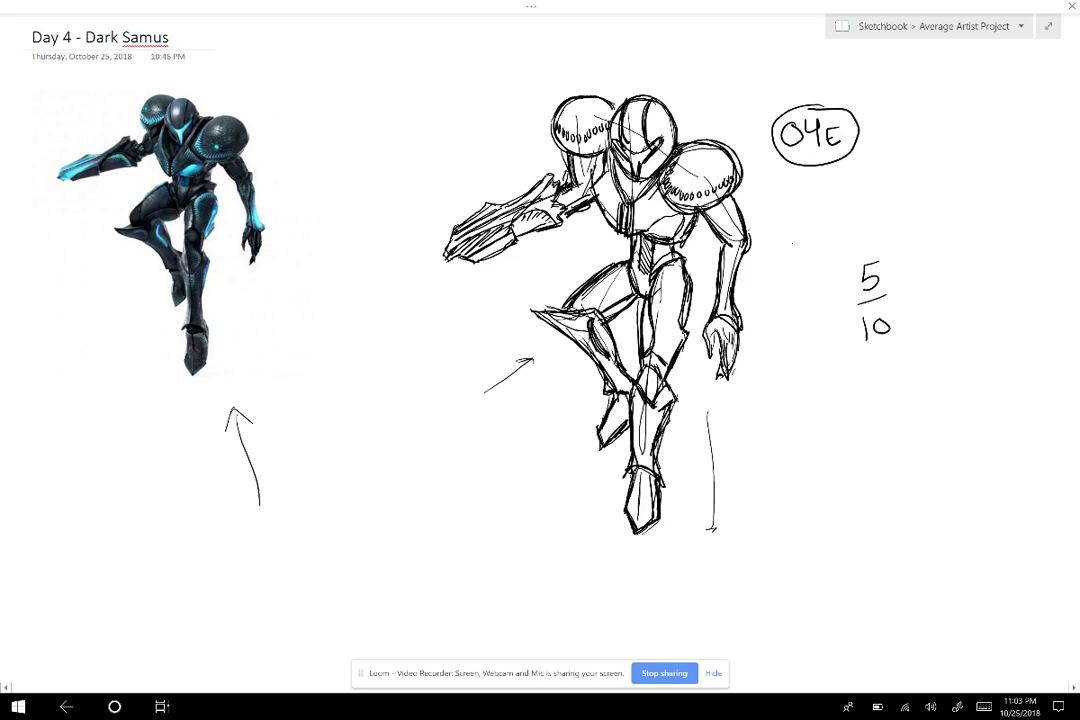
mouse_move(838, 247)
left_mouse_down()
mouse_move(843, 360)
mouse_move(902, 236)
left_mouse_up()
left_click_drag(902, 237, 910, 355)
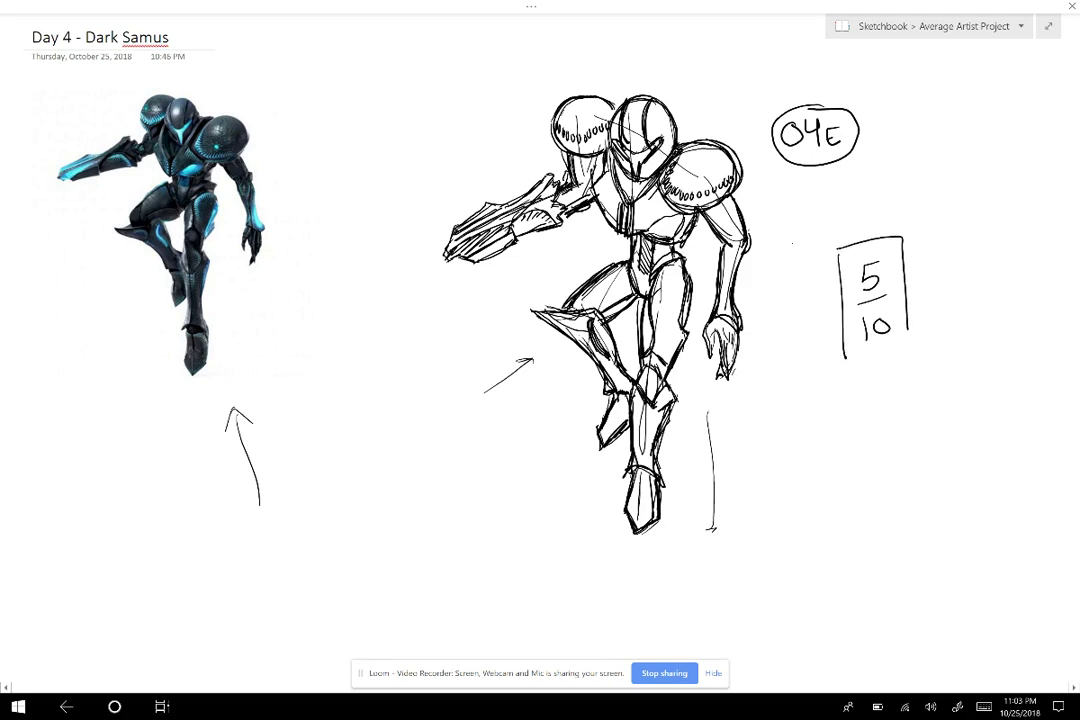
left_click_drag(848, 370, 910, 360)
- Retrace the sides of the rectangle around the 5/10 rating to thicken its border
mouse_move(838, 243)
left_mouse_down()
mouse_move(874, 371)
mouse_move(911, 355)
left_mouse_up()
left_click_drag(907, 280, 912, 348)
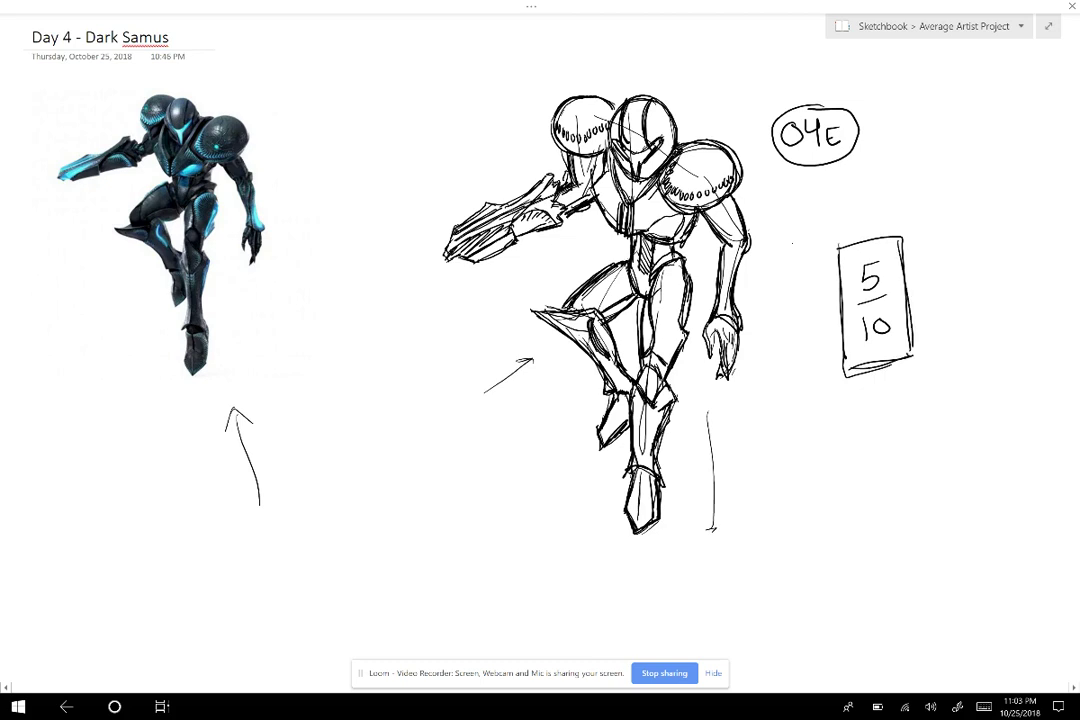
mouse_move(840, 251)
left_mouse_down()
mouse_move(891, 237)
mouse_move(846, 372)
mouse_move(904, 358)
left_mouse_up()
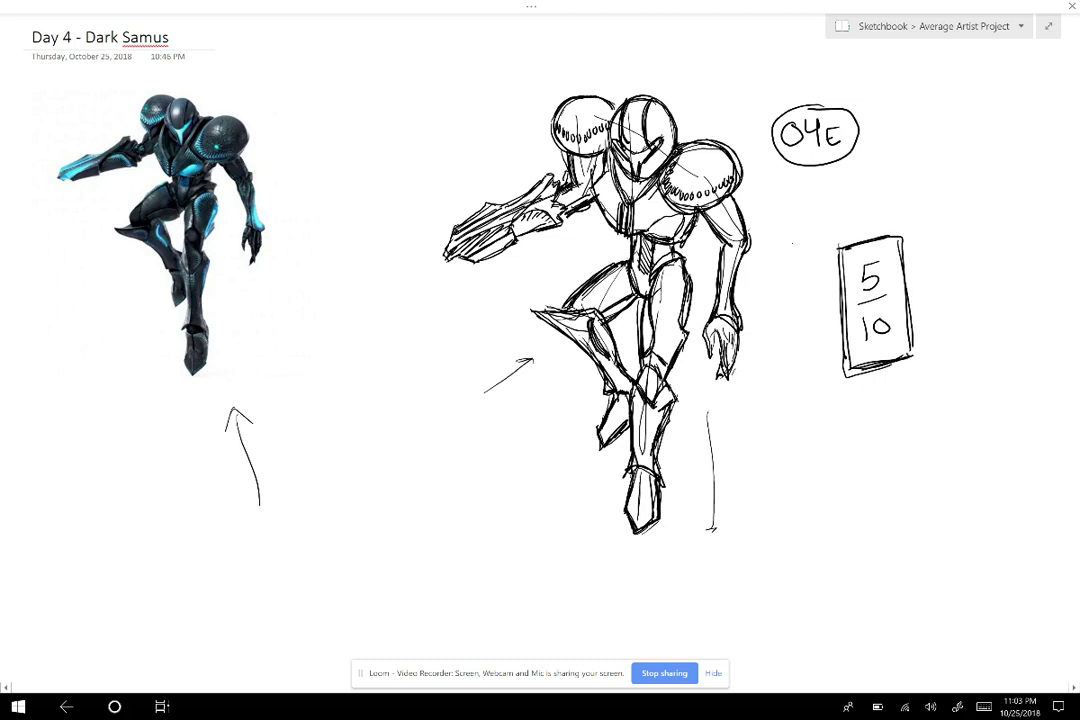
left_click_drag(902, 236, 911, 352)
left_click_drag(903, 275, 911, 357)
mouse_move(898, 237)
left_mouse_down()
mouse_move(870, 241)
mouse_move(842, 318)
left_mouse_up()
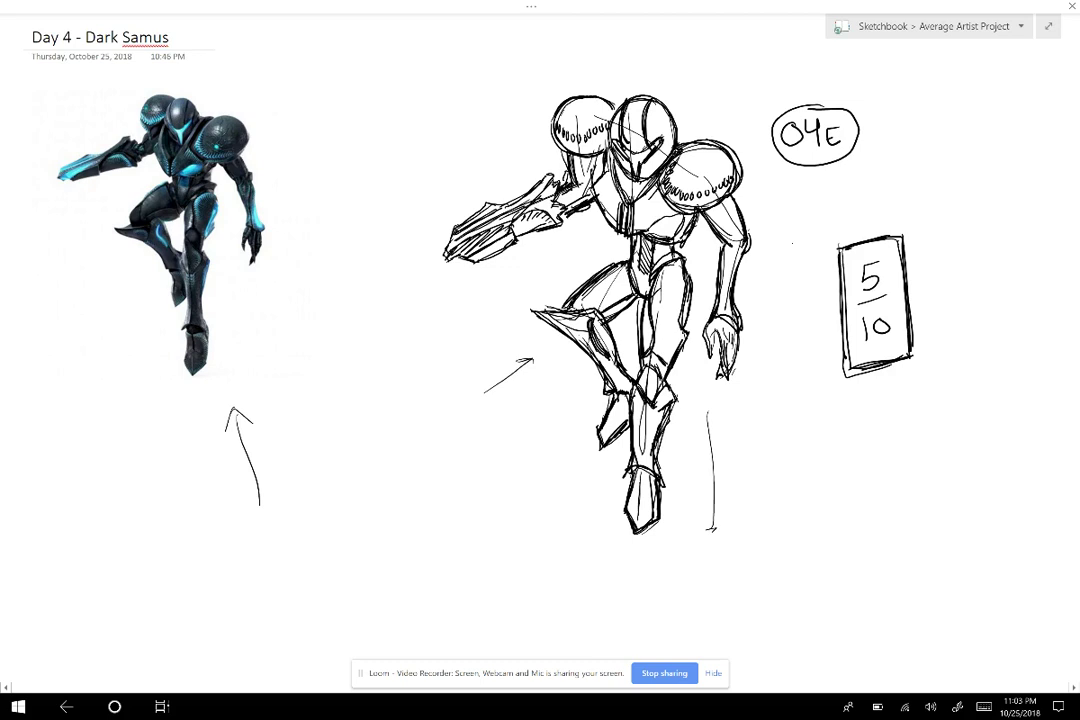